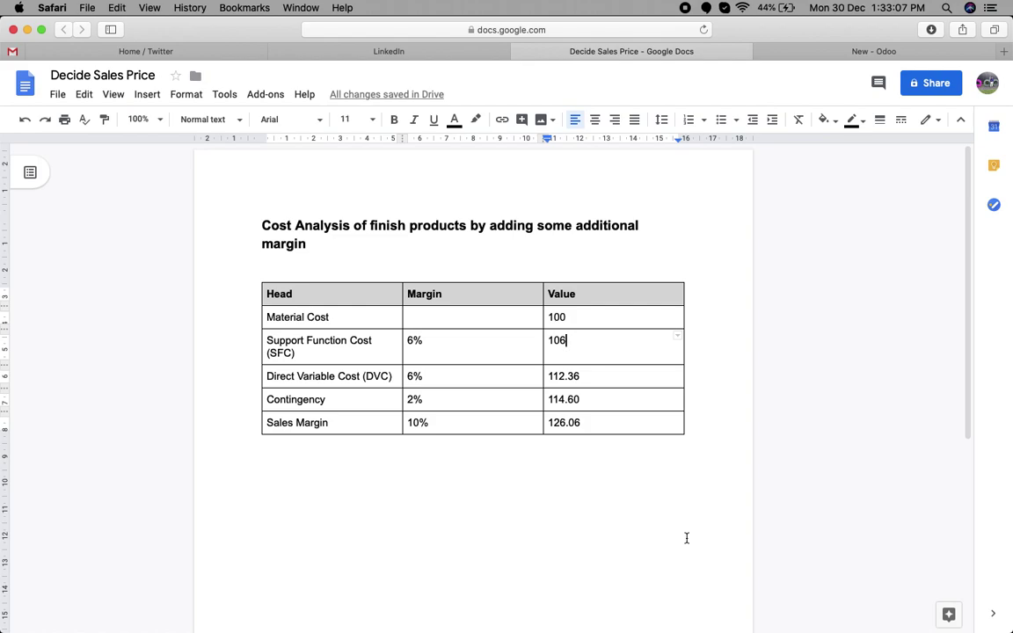
Highlight the Material Cost (100) and Support Function Cost (6%, 106) rows in the Docs cost table.
drag(279, 320, 395, 321)
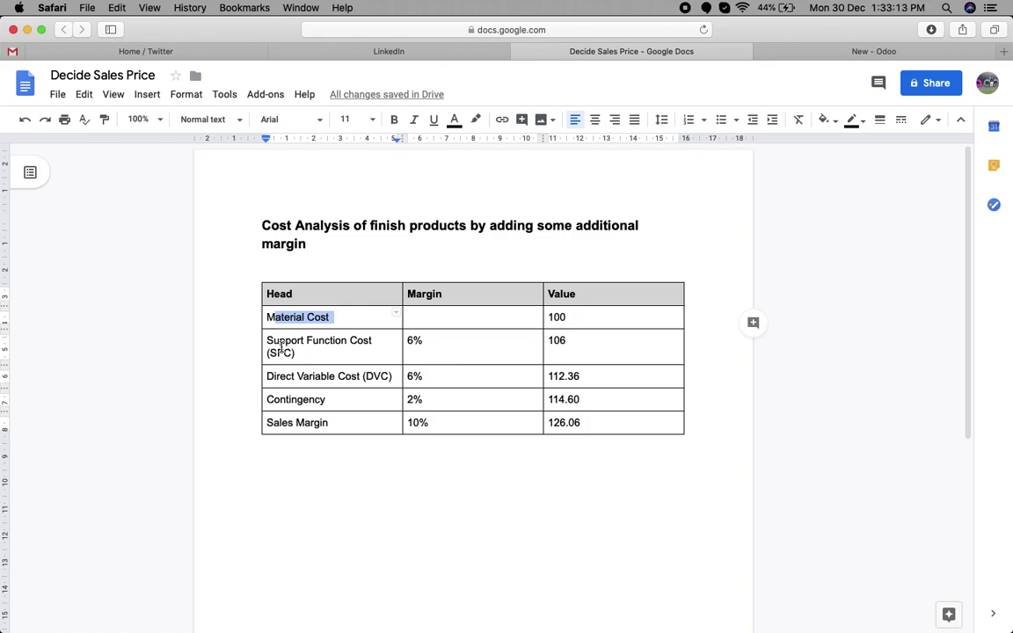
drag(268, 343, 400, 353)
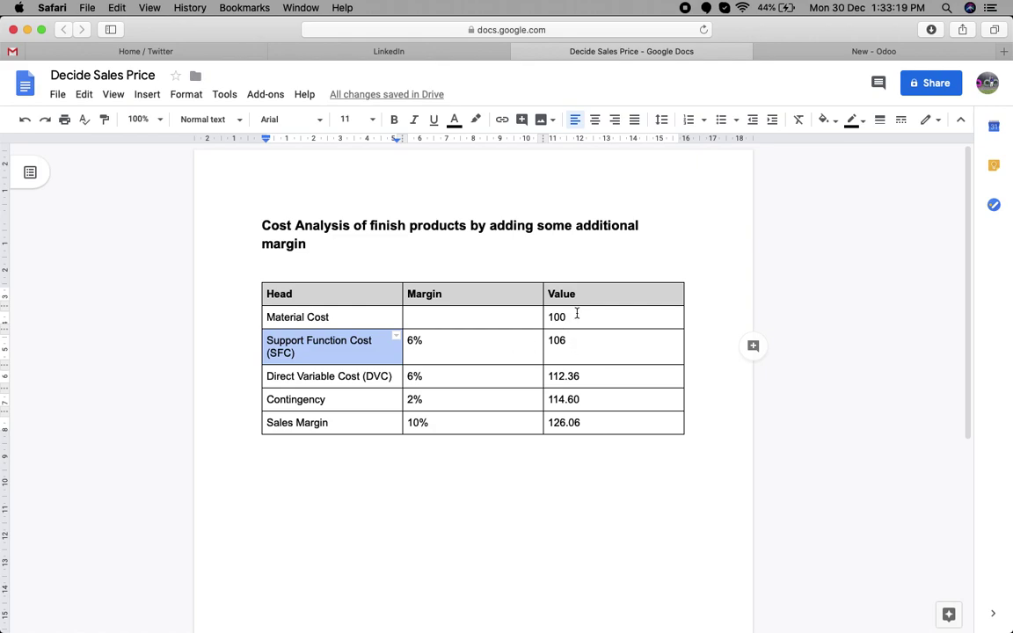
drag(555, 316, 579, 318)
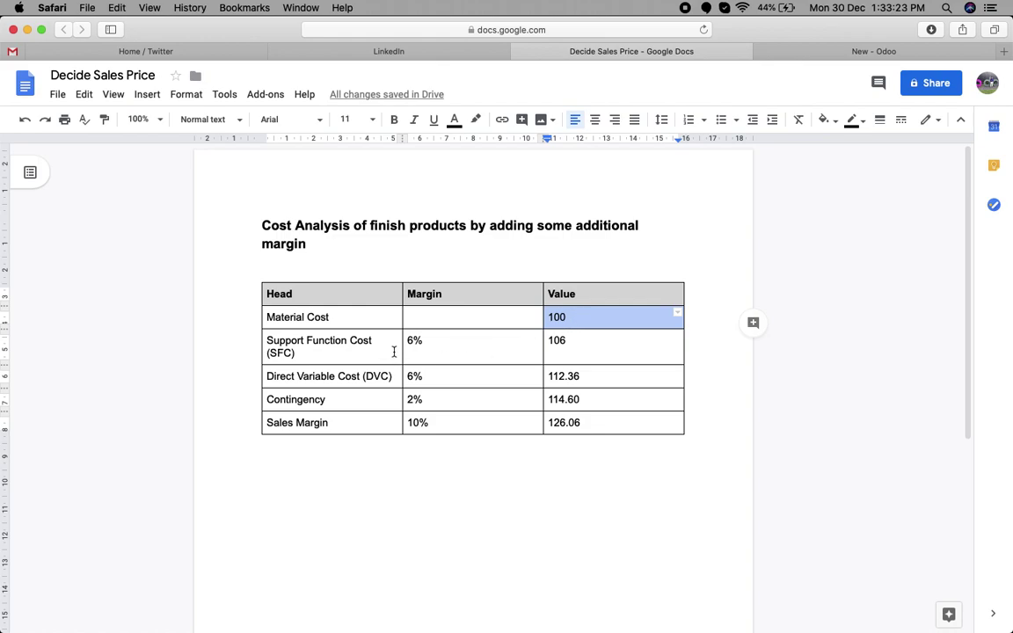
drag(407, 341, 421, 340)
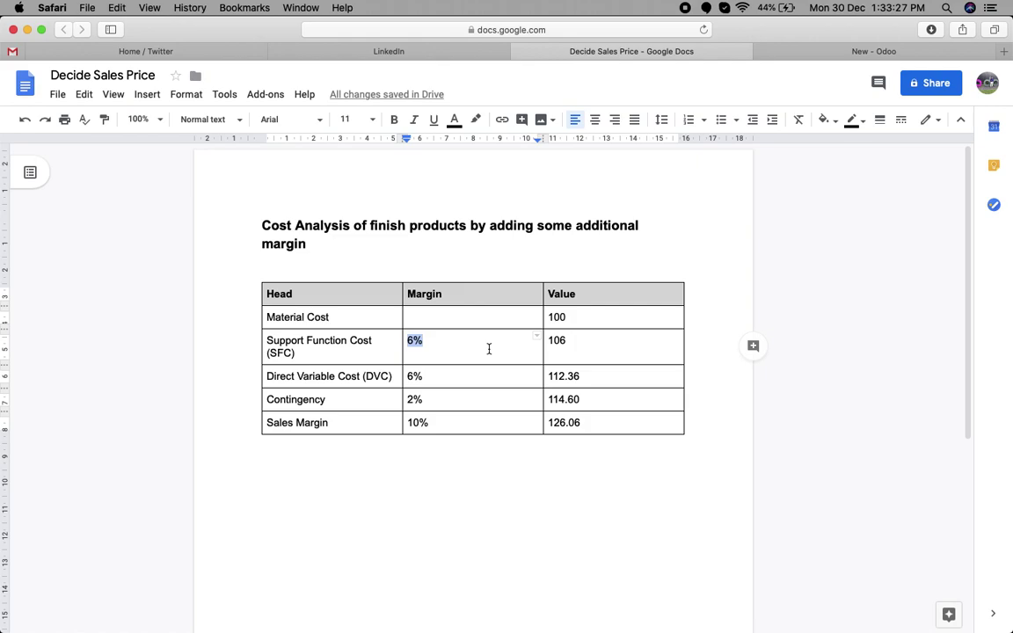
triple_click(574, 342)
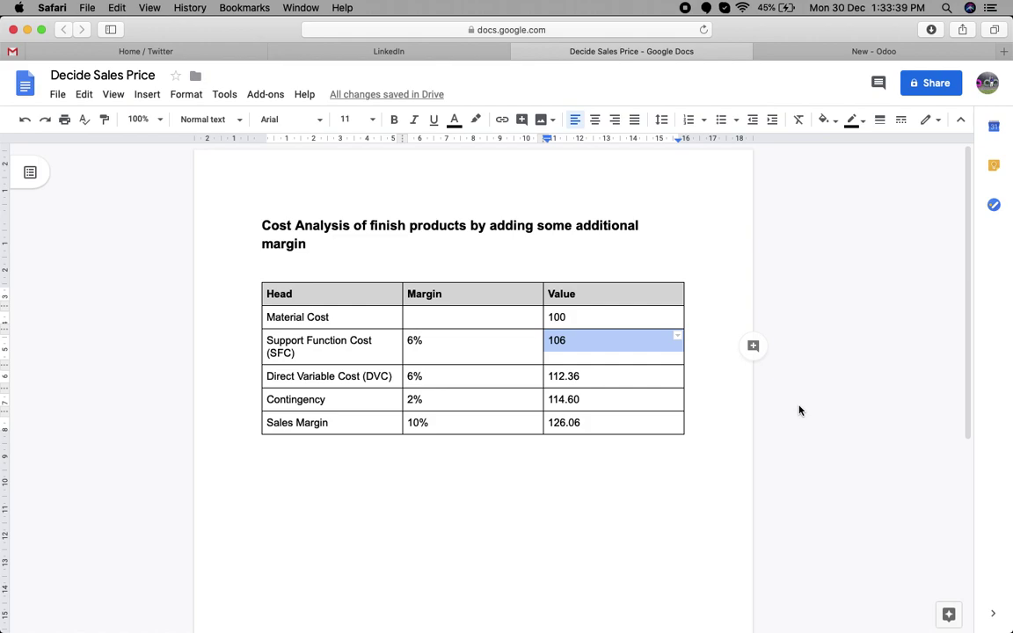
Highlight the Direct Variable Cost row: DVC, 6% margin and value 112.36.
double_click(374, 376)
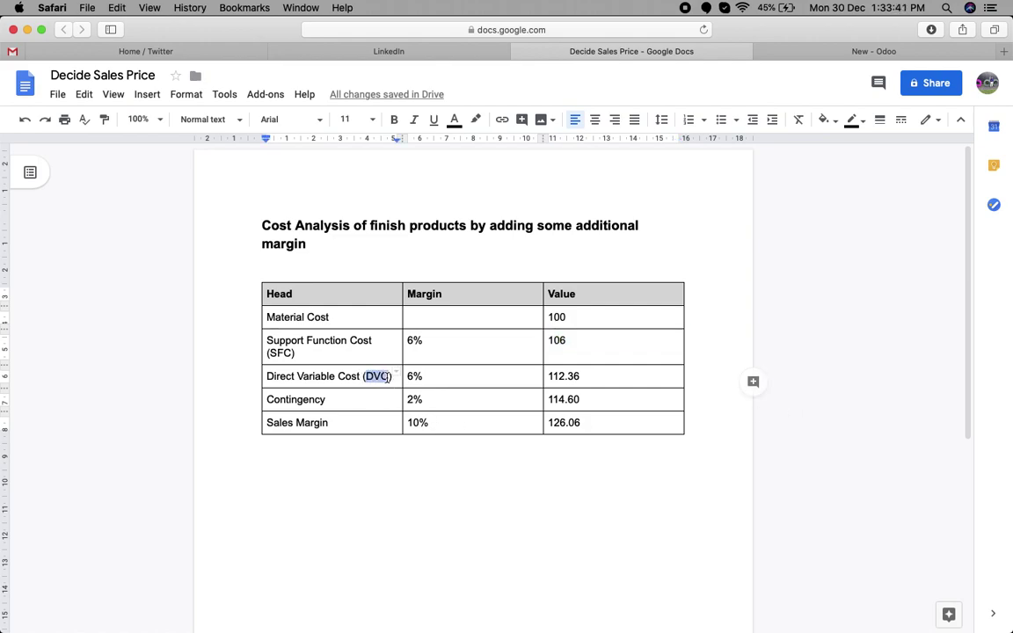
double_click(563, 341)
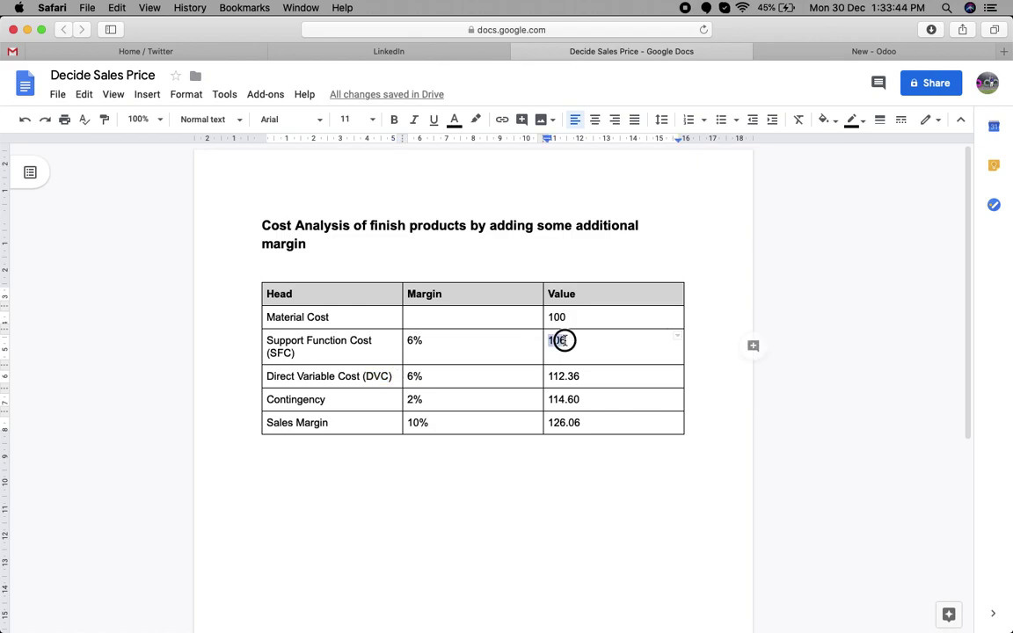
click(413, 377)
double_click(416, 377)
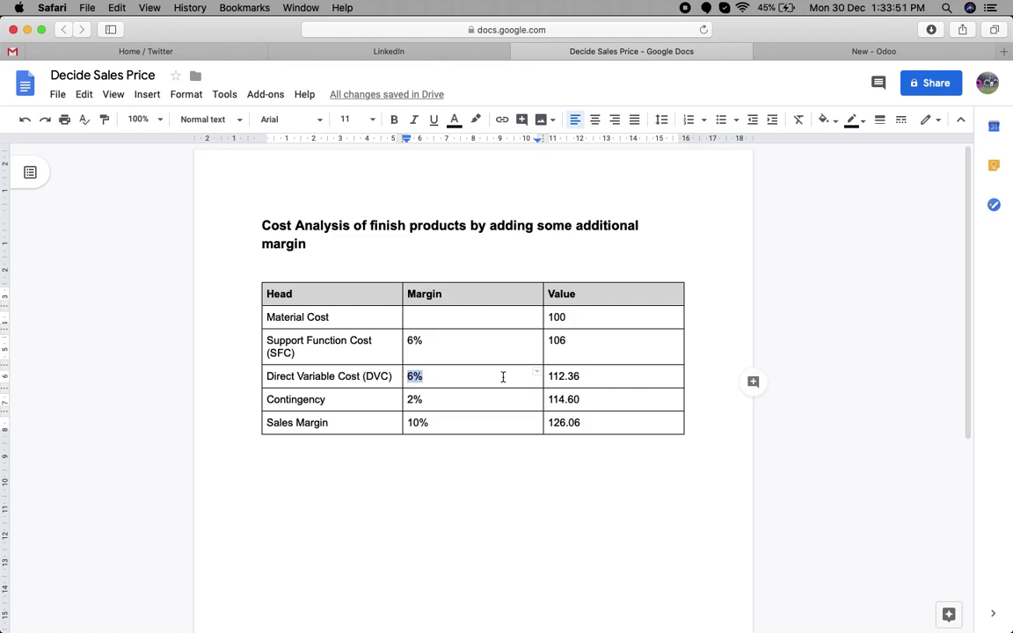
drag(549, 377, 579, 379)
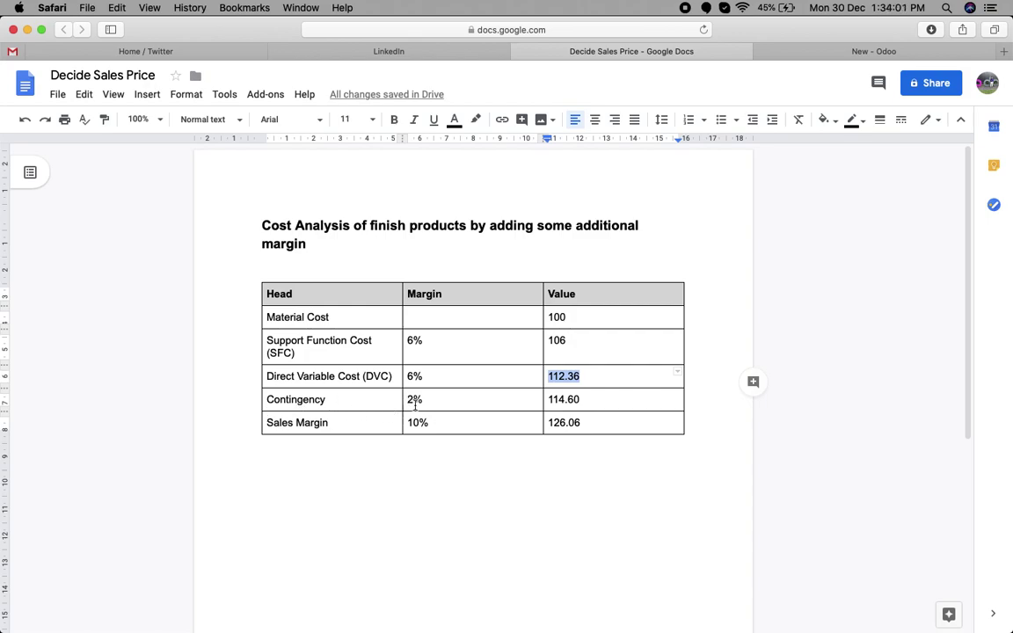
Highlight the Sales Margin row (10%, final 126.06) and the SFC abbreviation, then go to Odoo.
drag(286, 427, 334, 423)
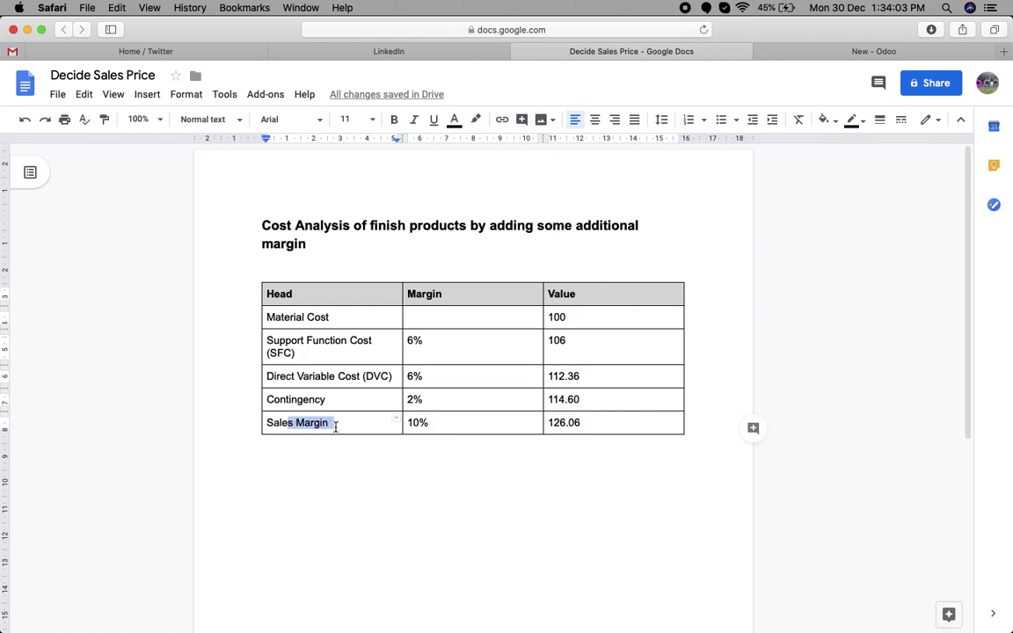
drag(407, 423, 432, 423)
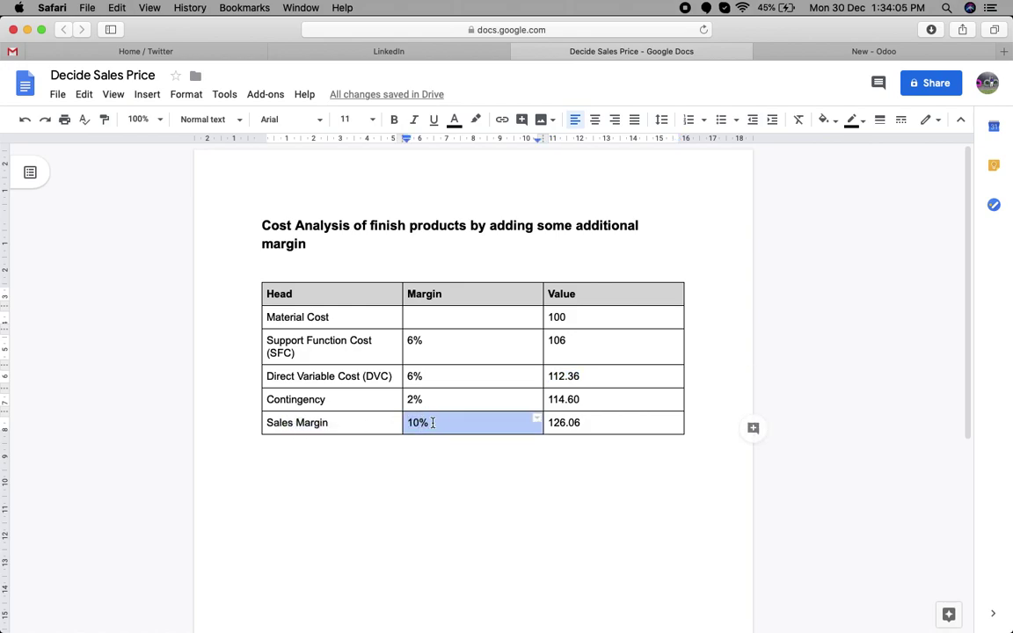
click(538, 453)
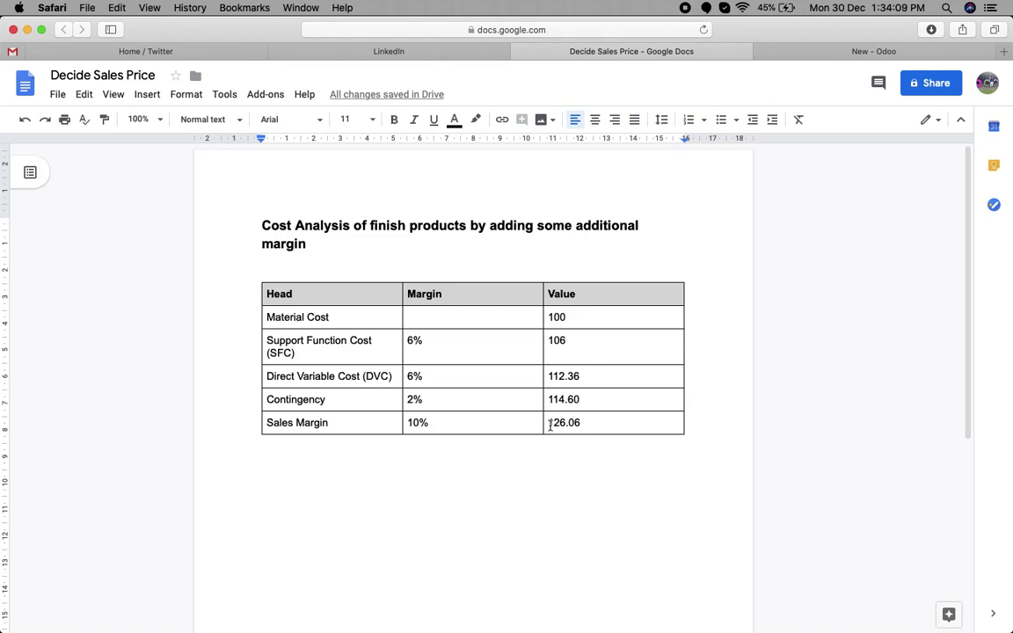
drag(549, 423, 581, 425)
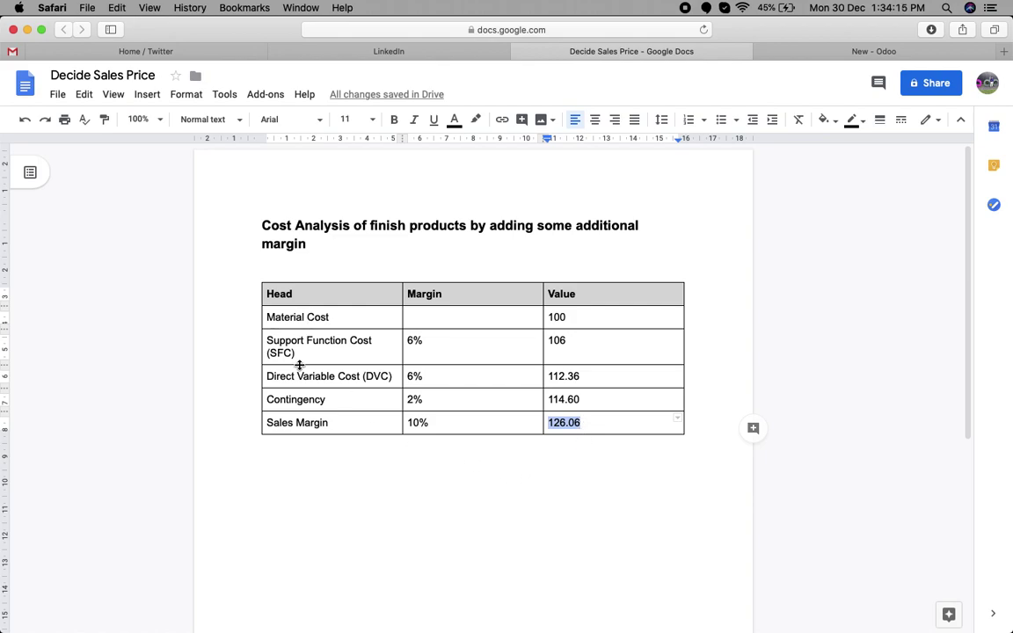
drag(268, 353, 291, 347)
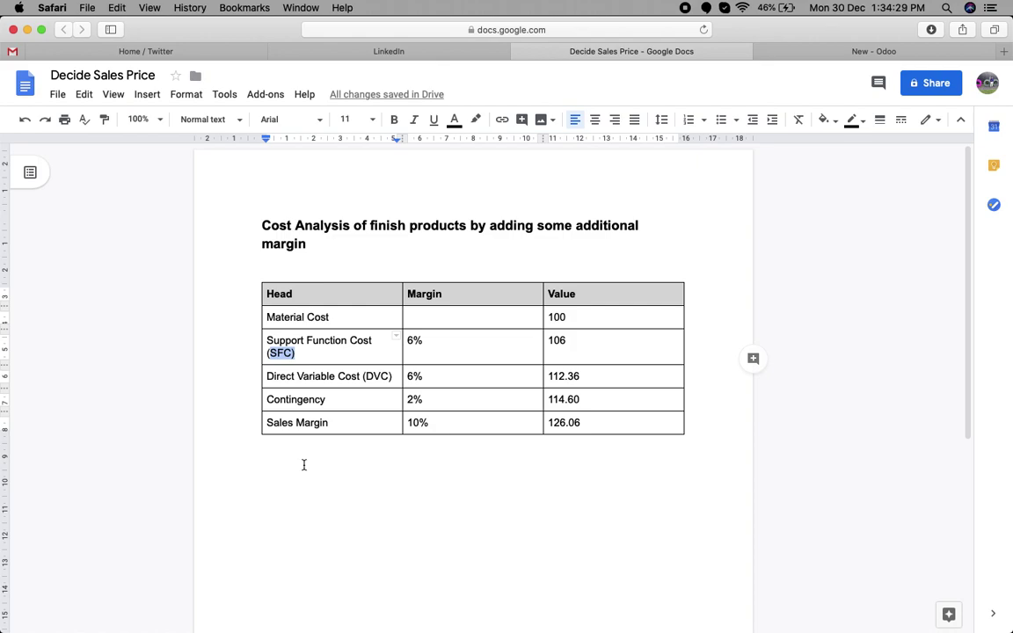
click(788, 56)
Start a new quotation in the Odoo 13.0 Sales app.
scroll(744, 516, down, 15)
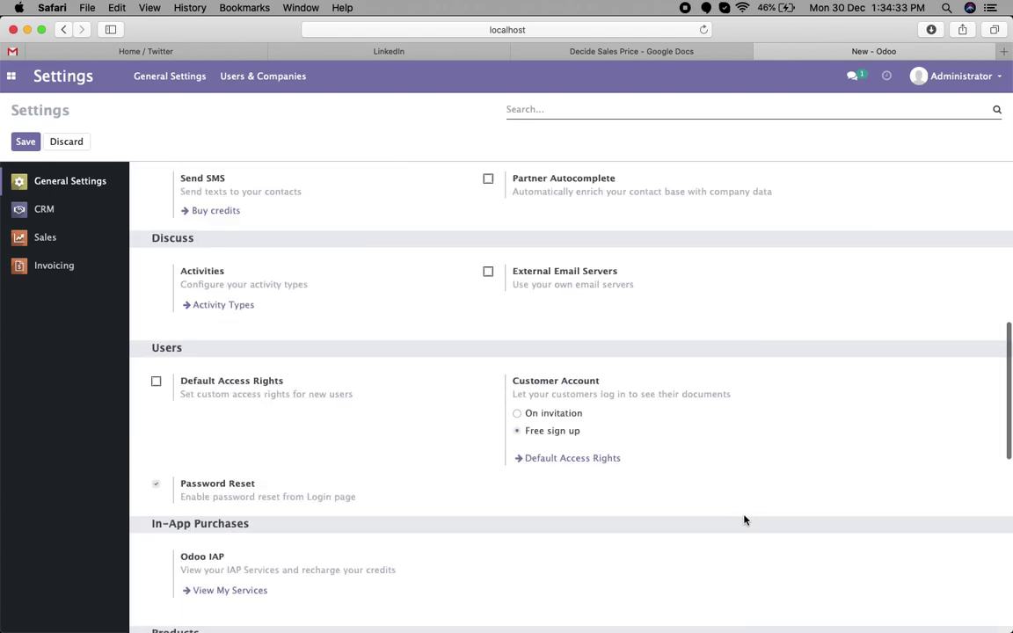
drag(511, 592, 682, 593)
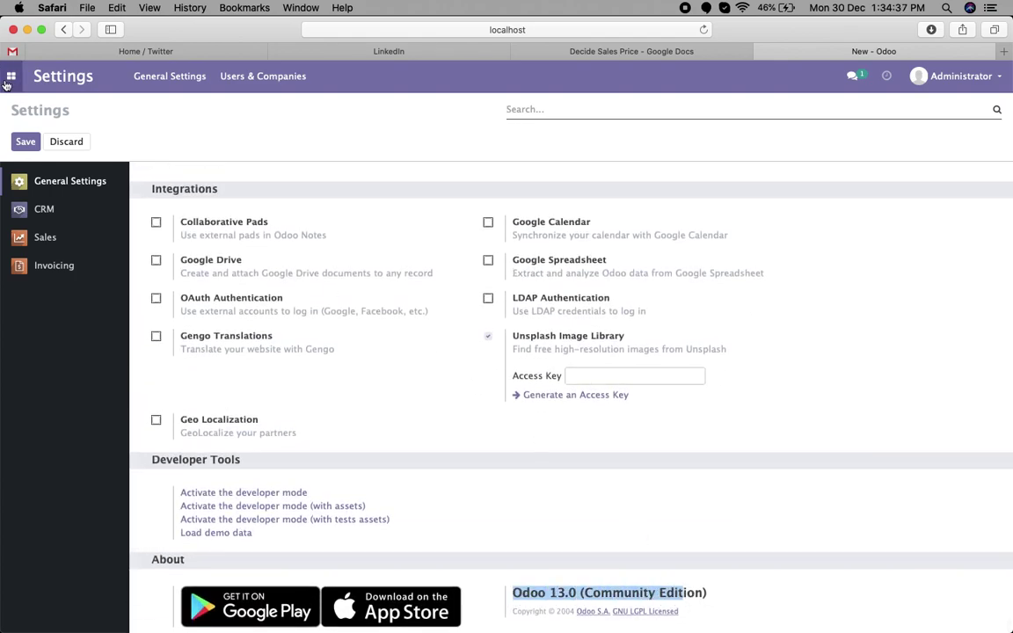
click(11, 76)
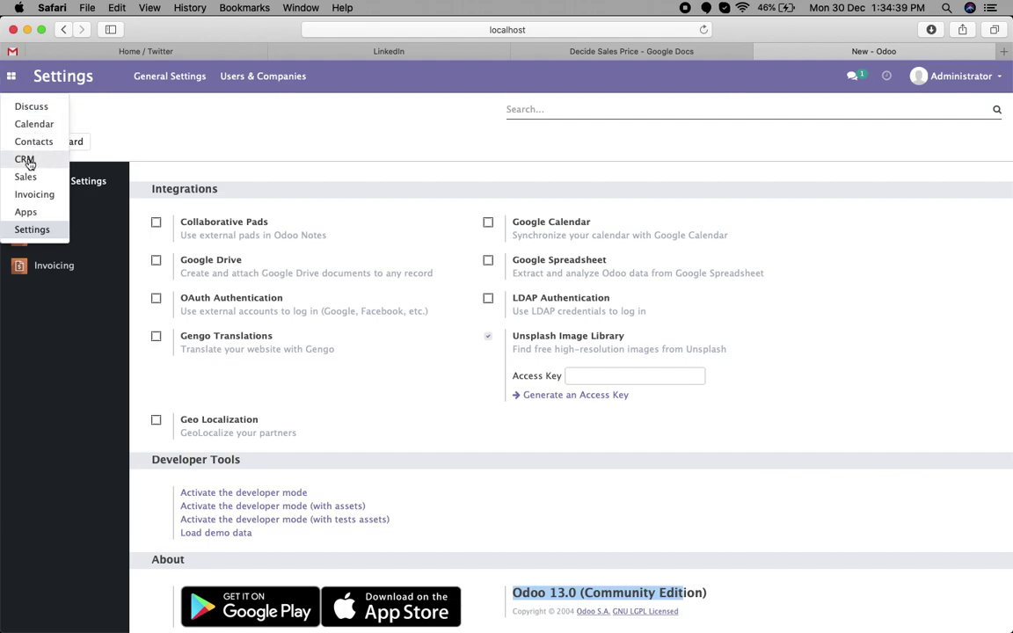
click(25, 176)
click(32, 133)
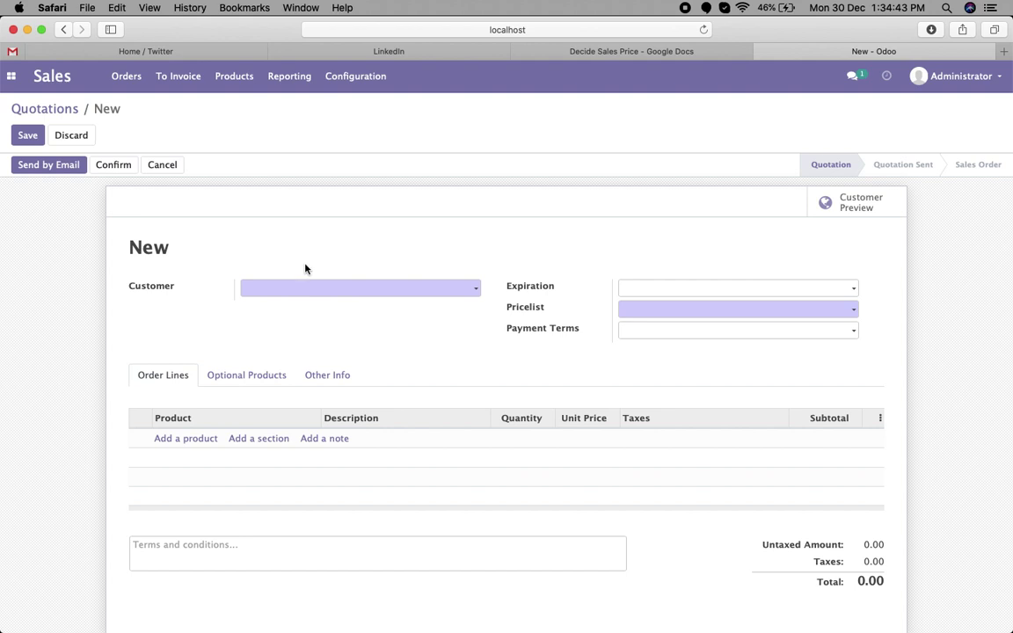
Pick the customer, add a Material Container line at 126.07, and open its product details.
click(418, 293)
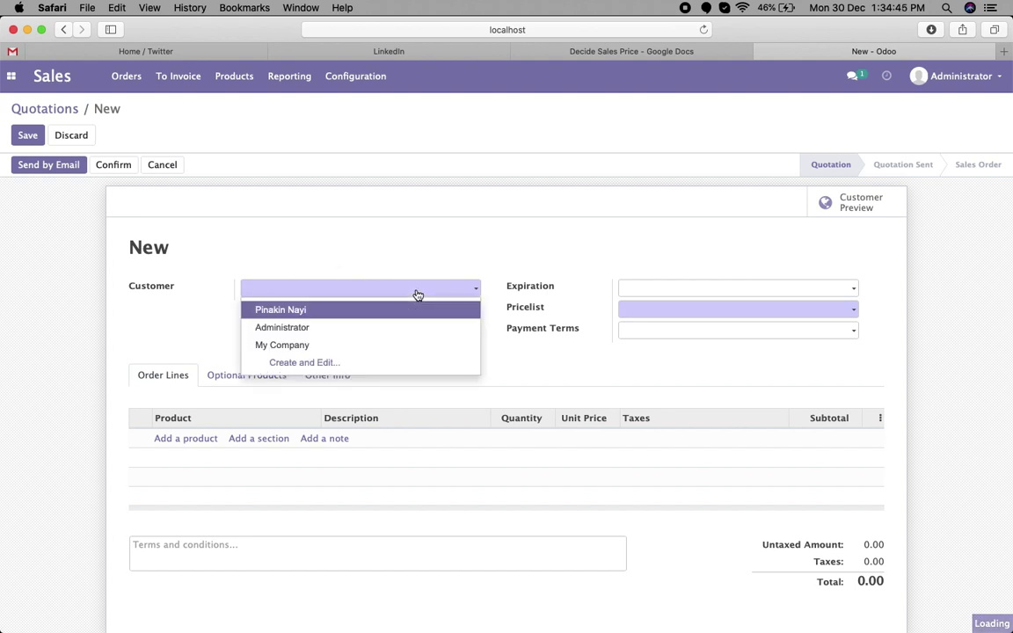
click(353, 312)
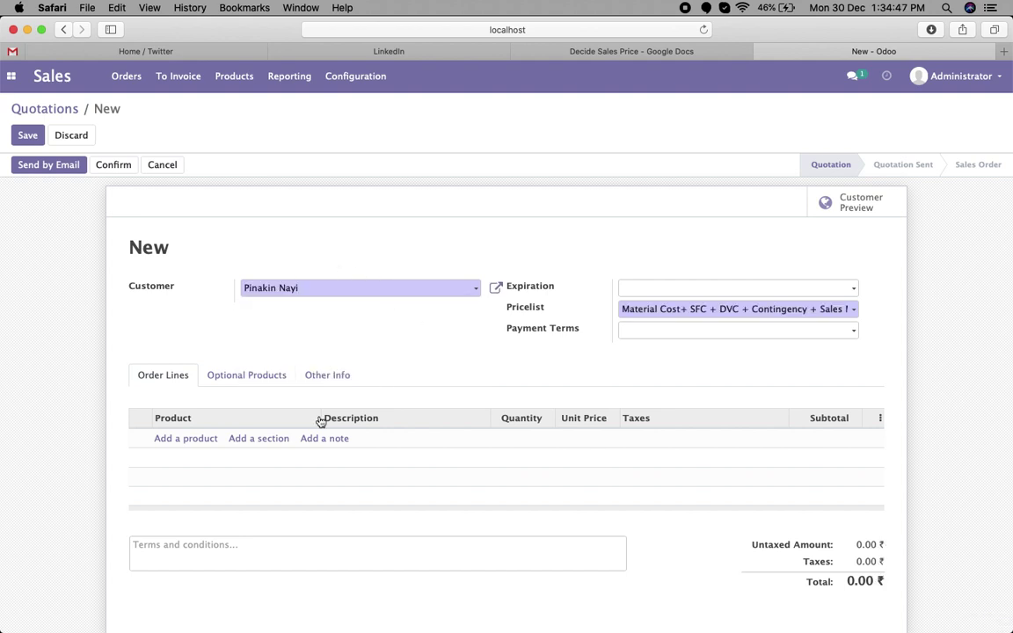
click(177, 439)
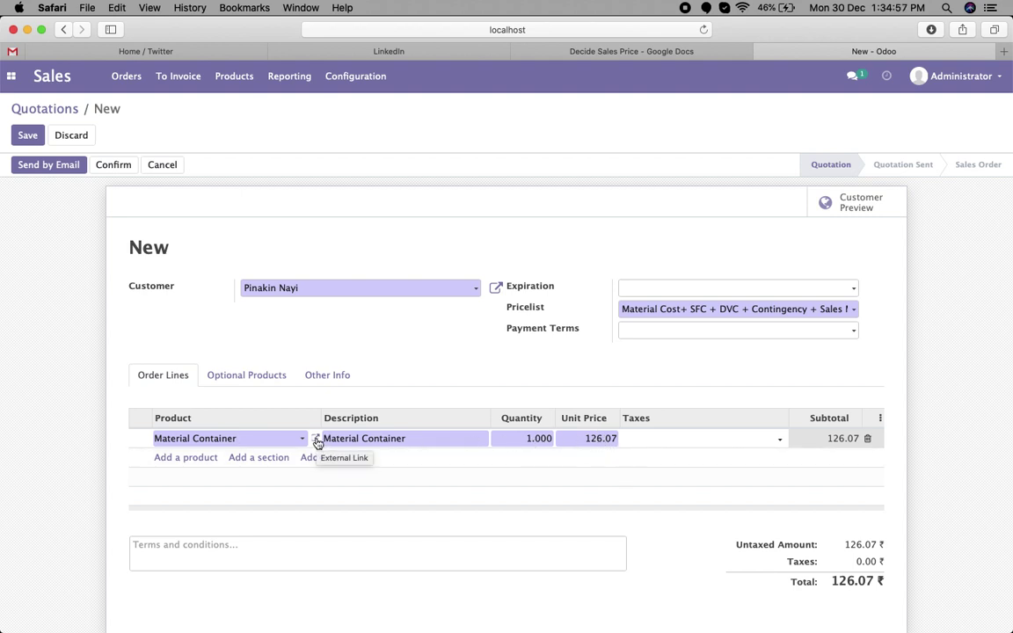
click(317, 441)
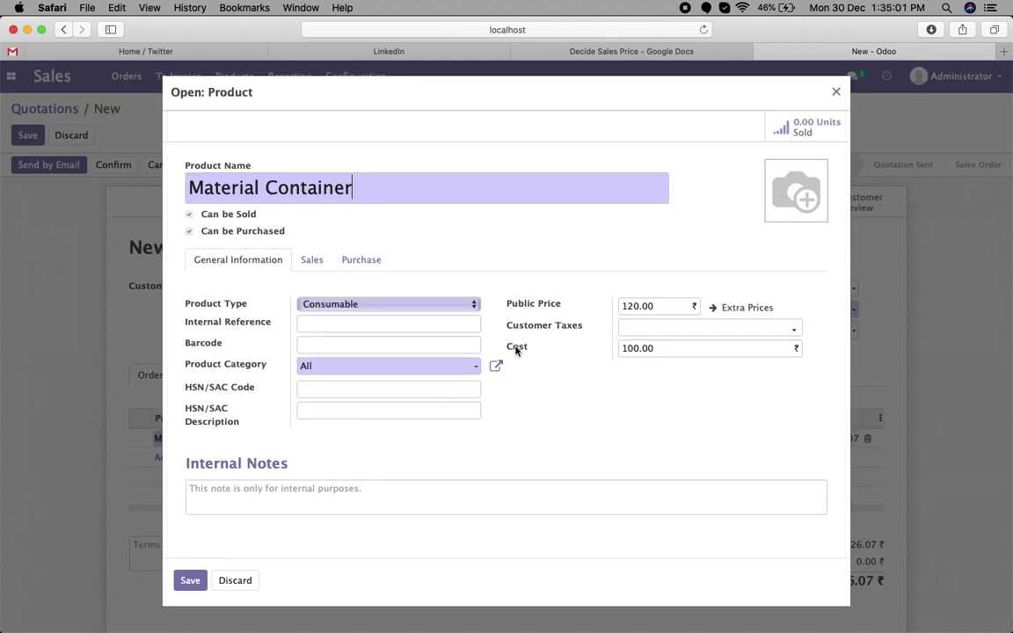
Note Material Container's cost of 100 and close its product form unchanged.
drag(510, 350, 654, 349)
click(618, 401)
click(235, 581)
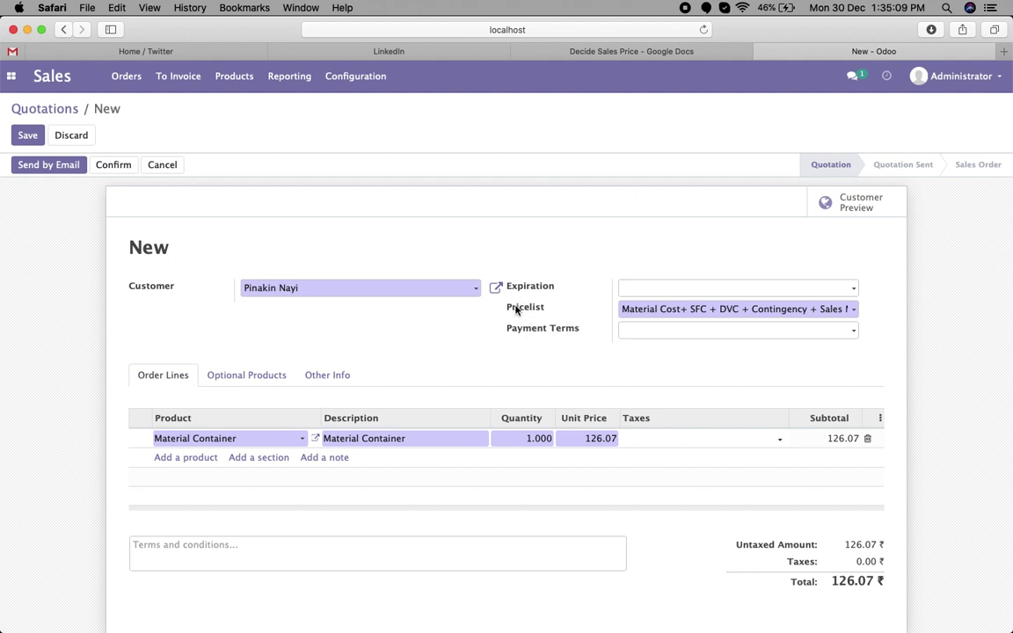
Keep the current pricelist and save the quotation as S00001 totalling 126.07.
click(525, 308)
click(539, 382)
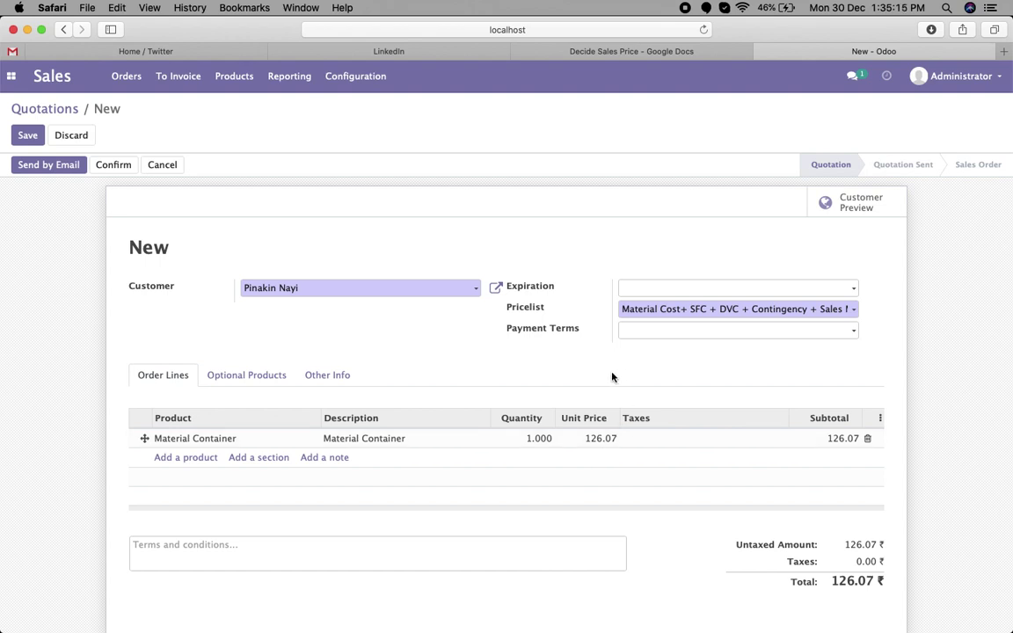
click(27, 135)
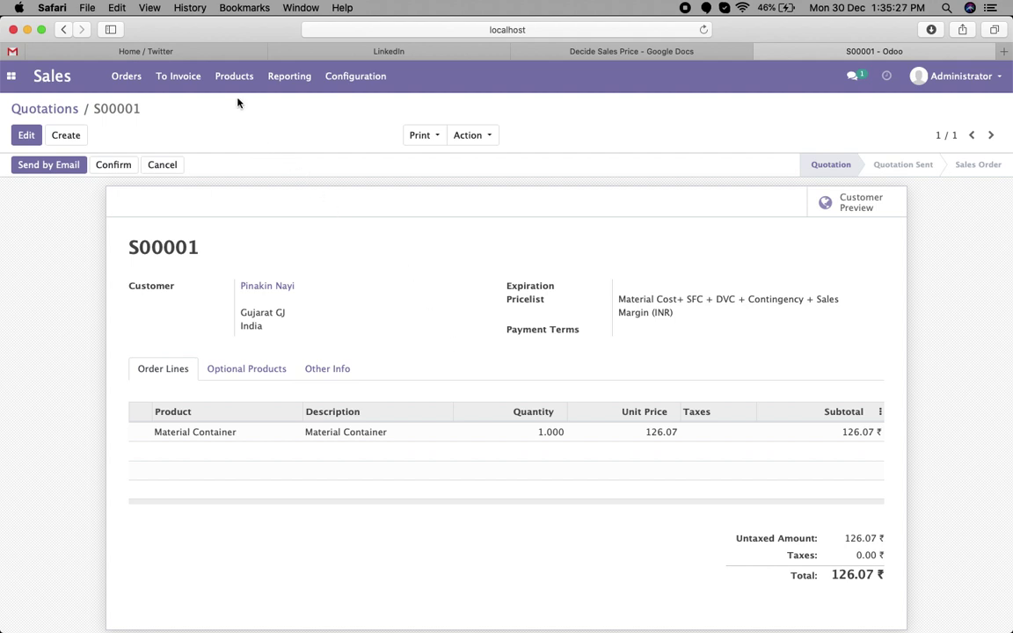
Open the Sales settings and point out the advanced price rules option.
click(363, 86)
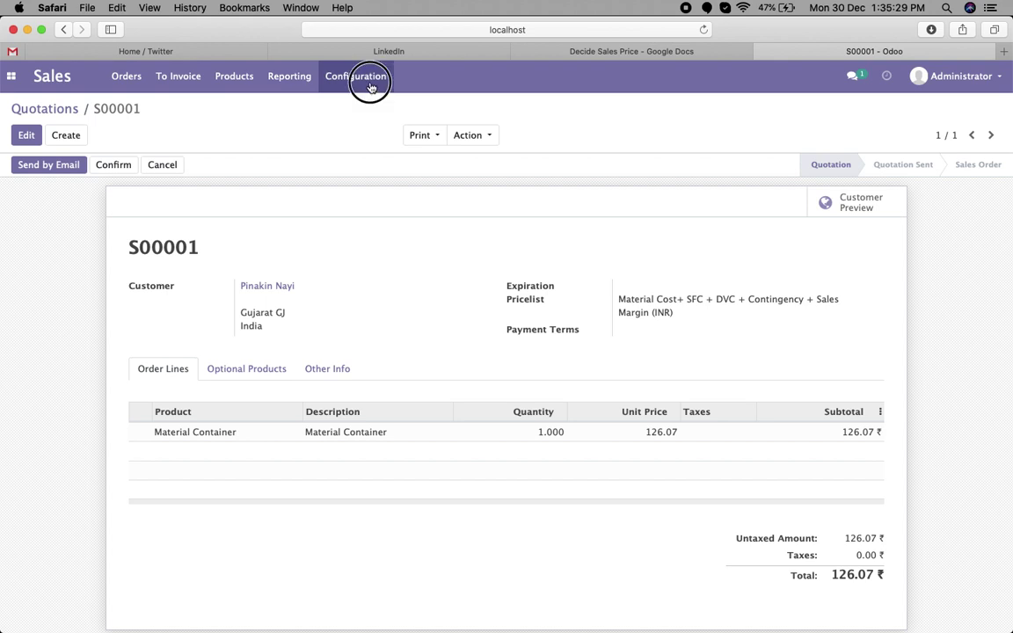
click(360, 109)
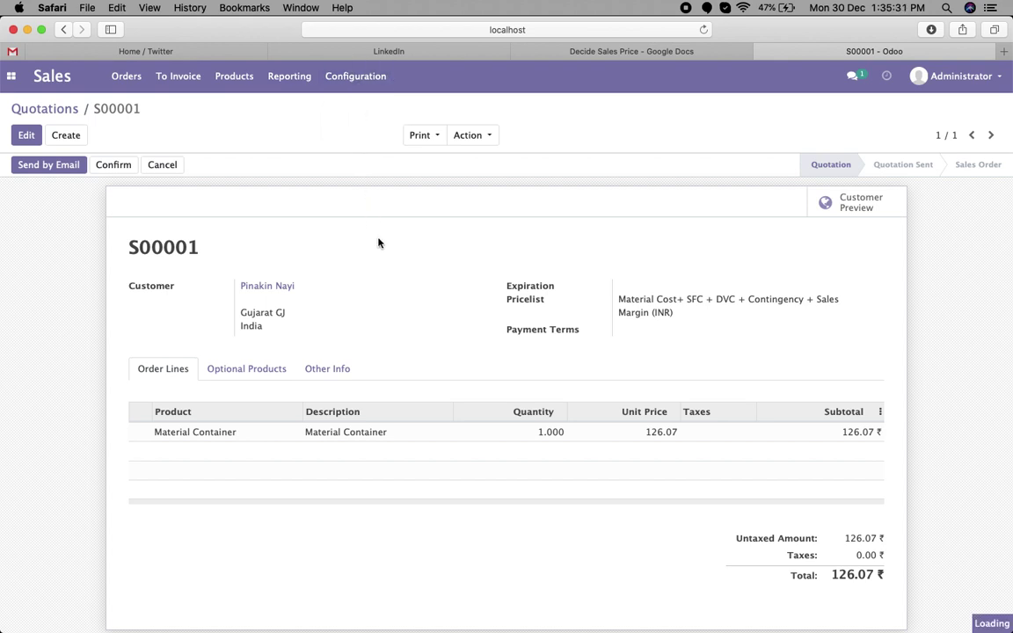
scroll(398, 431, down, 2)
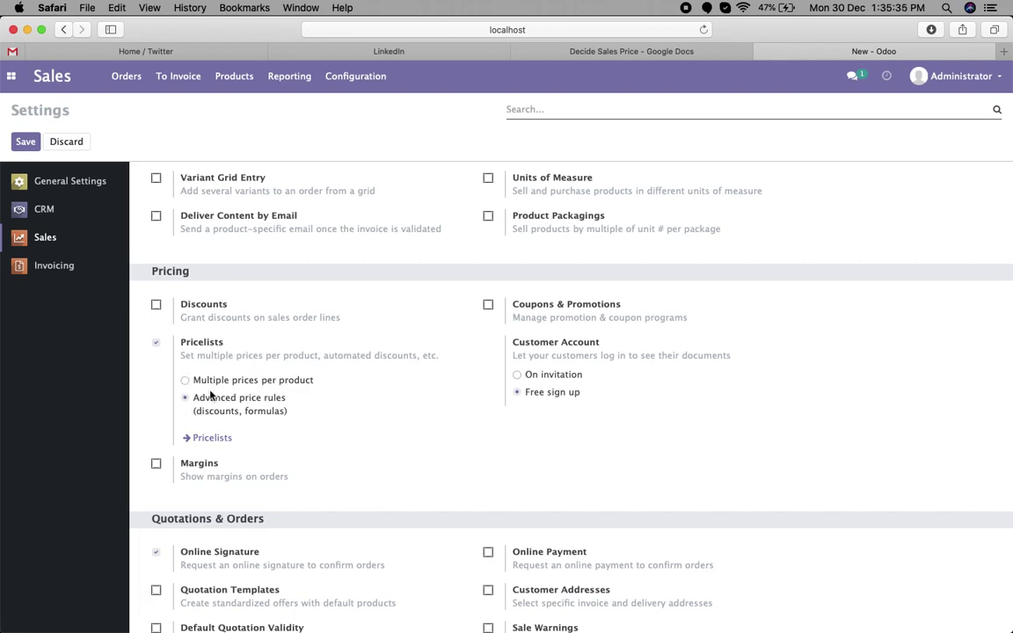
mouse_move(196, 402)
drag(196, 402, 318, 412)
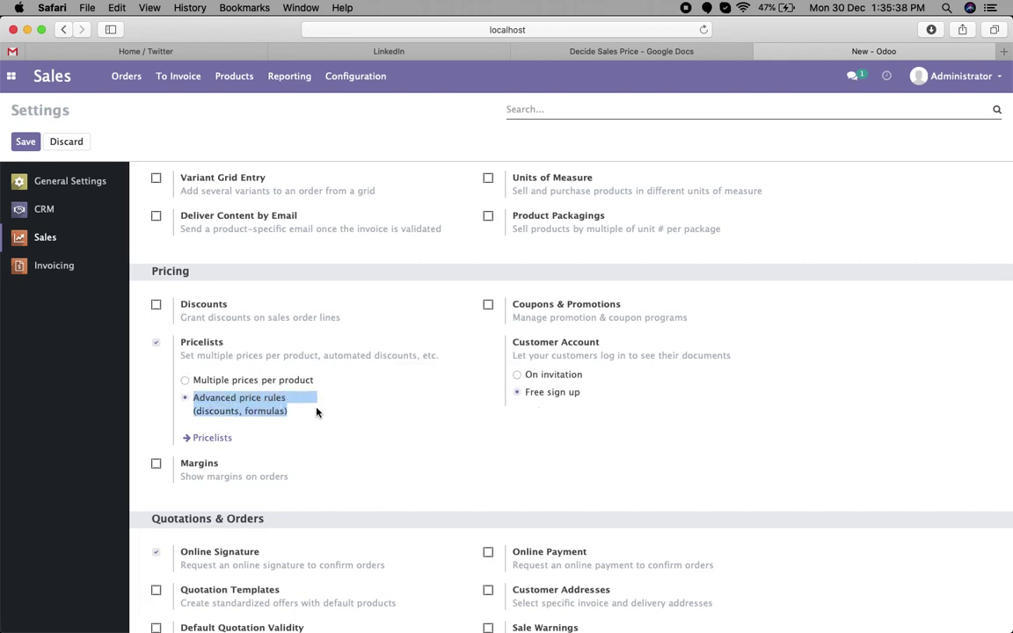
In the Pricelists list, tick the four chained cost pricelists.
click(210, 439)
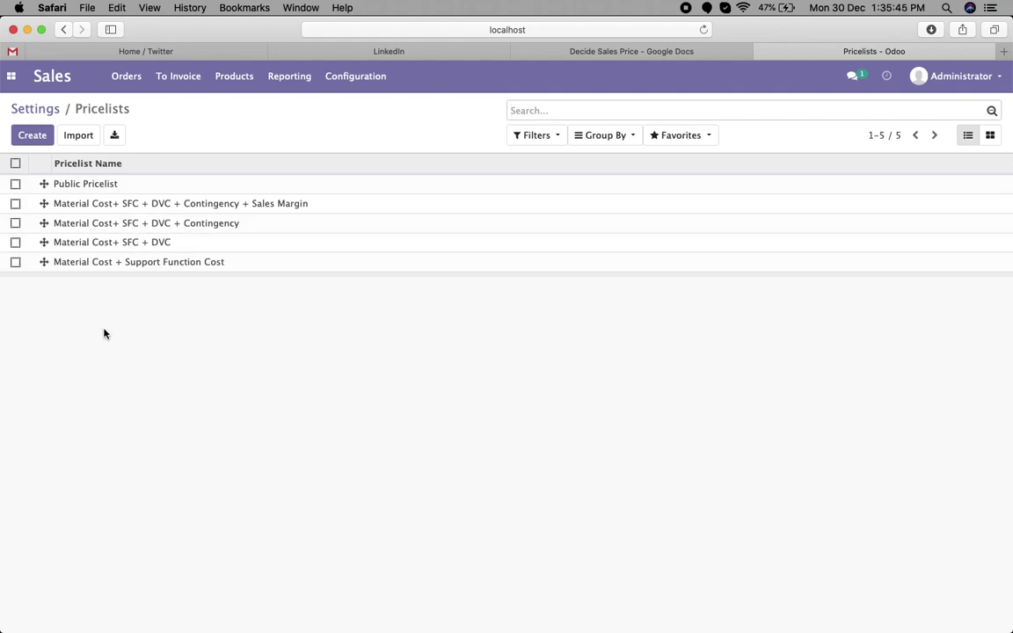
click(15, 203)
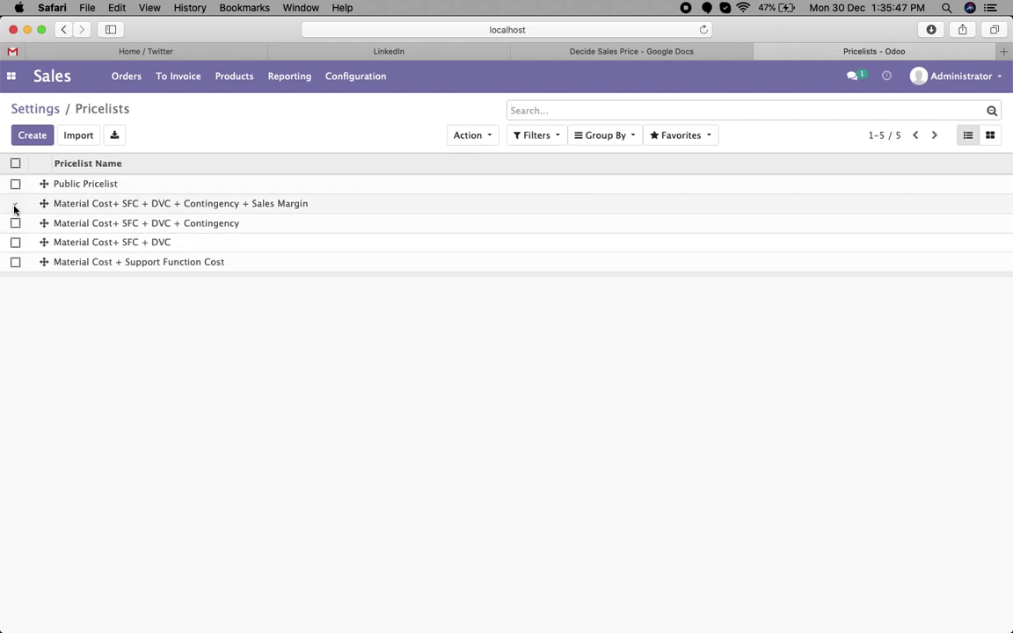
click(15, 222)
click(15, 242)
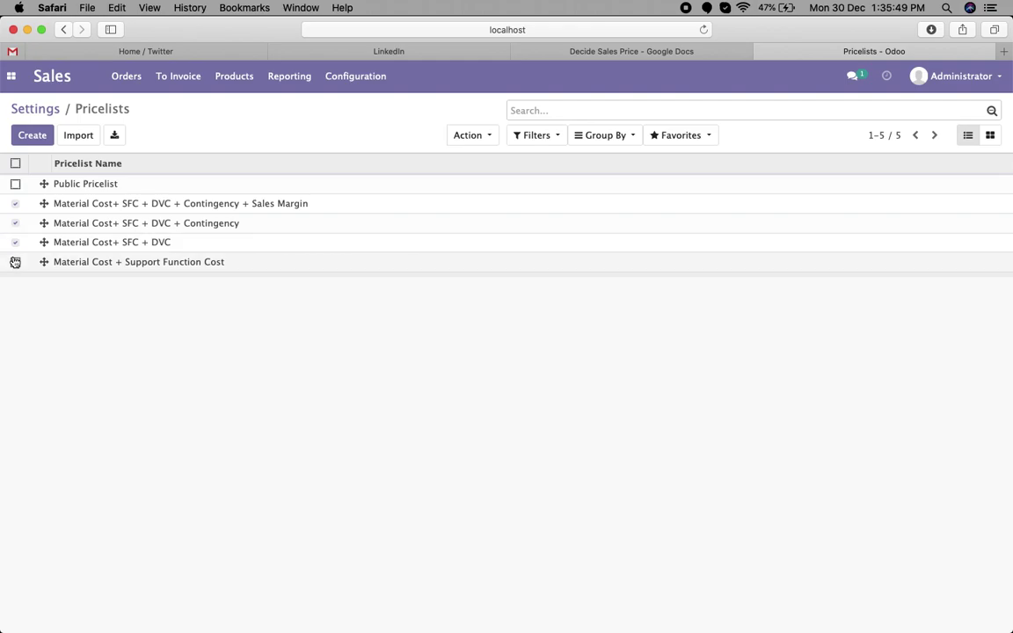
click(14, 262)
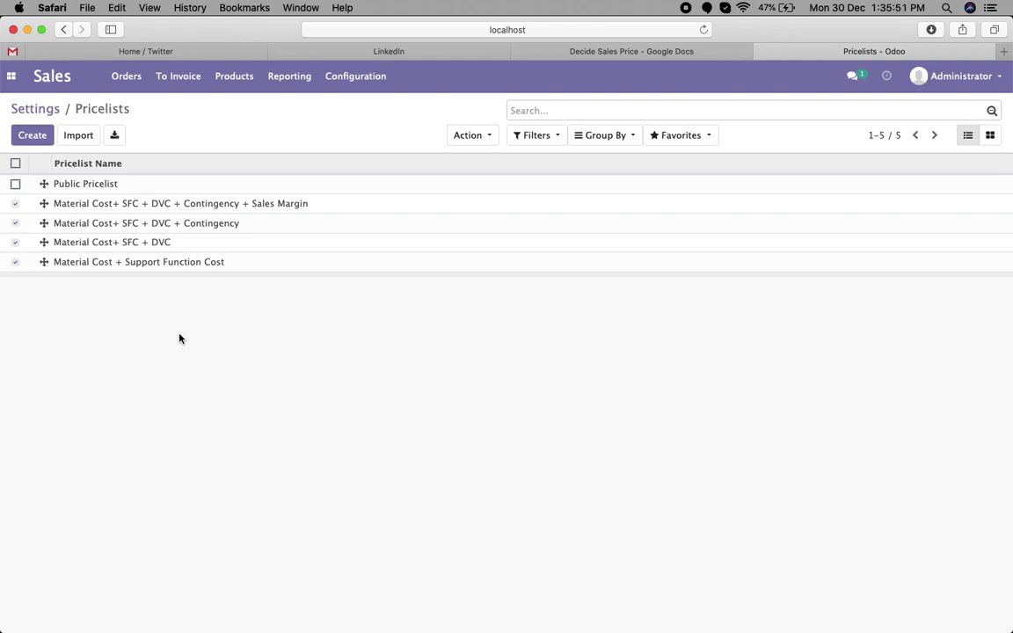
Edit the Material Cost + Support Function Cost pricelist, compare it with the Docs SFC row, and open its All Products rule.
click(137, 270)
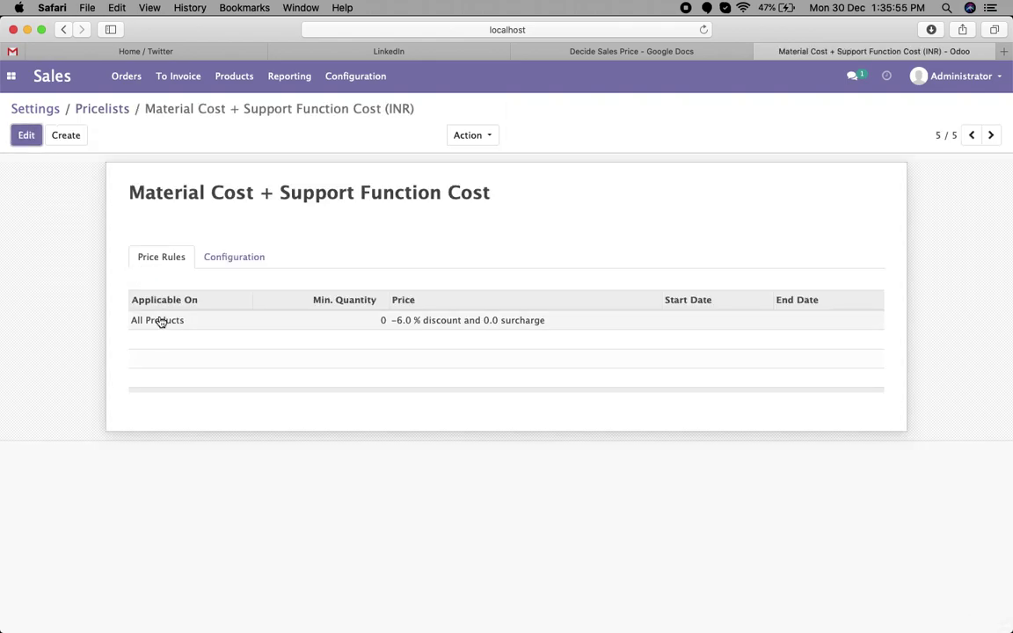
click(26, 136)
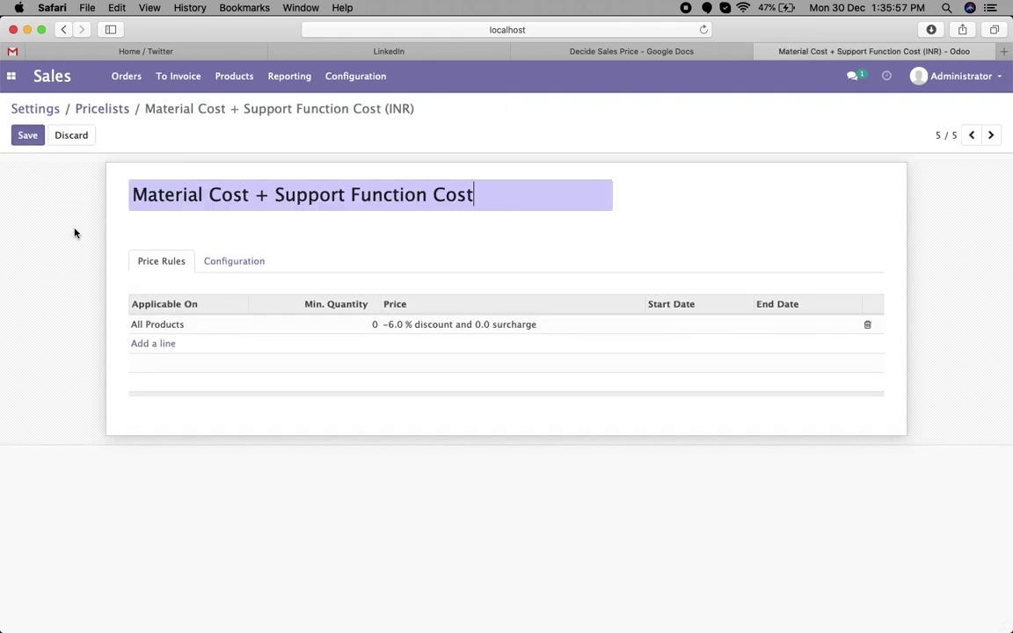
drag(162, 195, 209, 196)
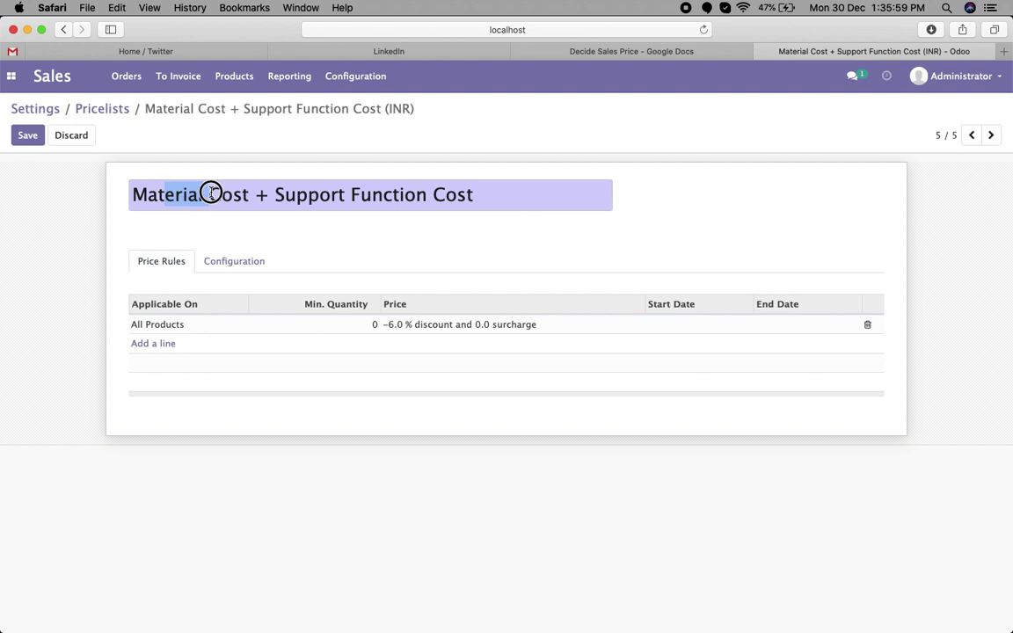
drag(275, 195, 453, 195)
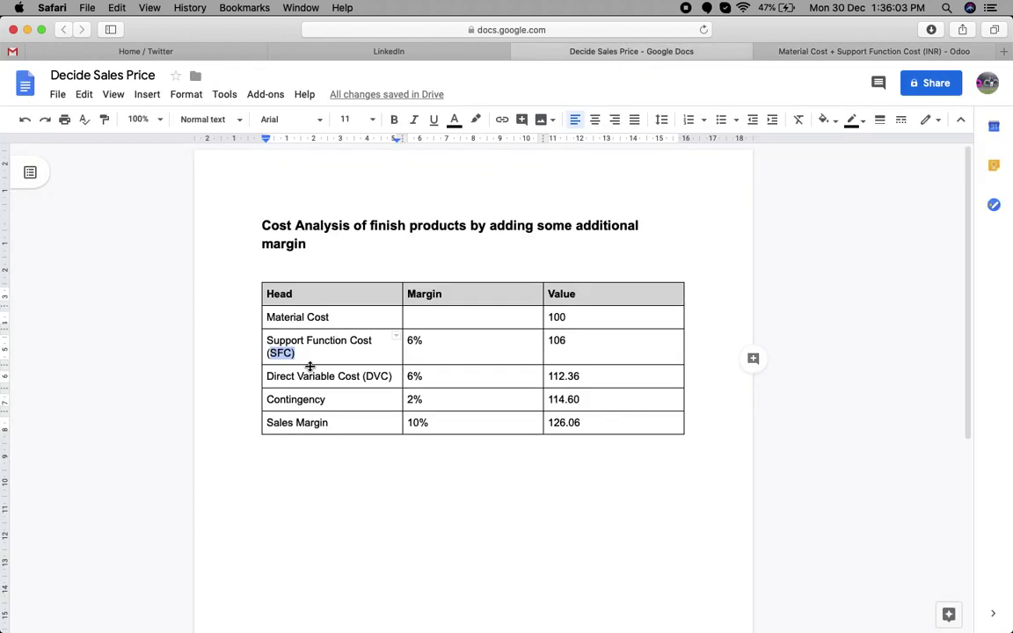
click(171, 350)
drag(268, 343, 570, 344)
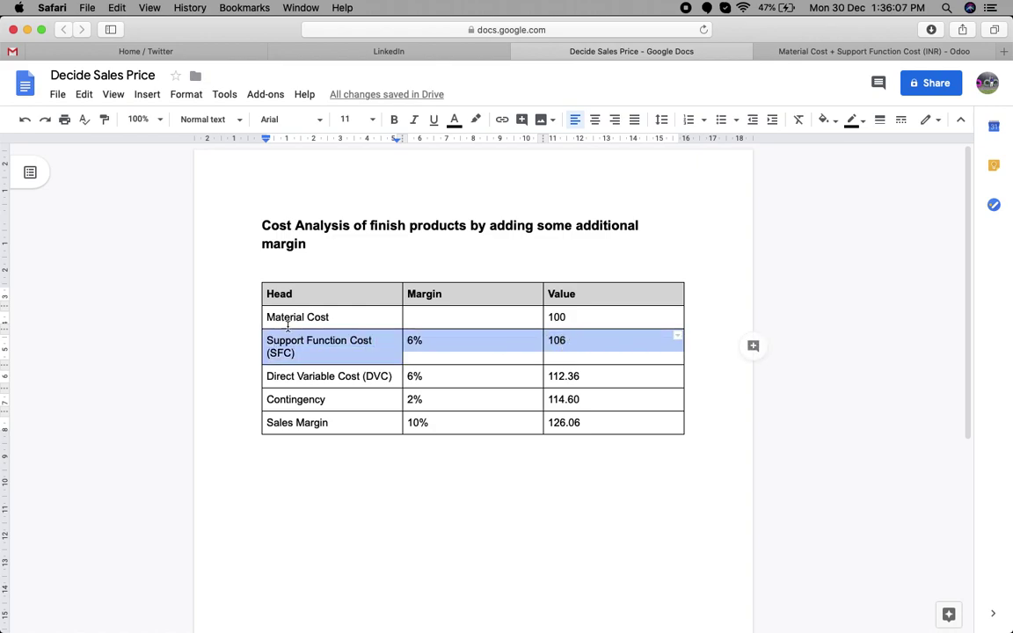
click(826, 50)
click(413, 328)
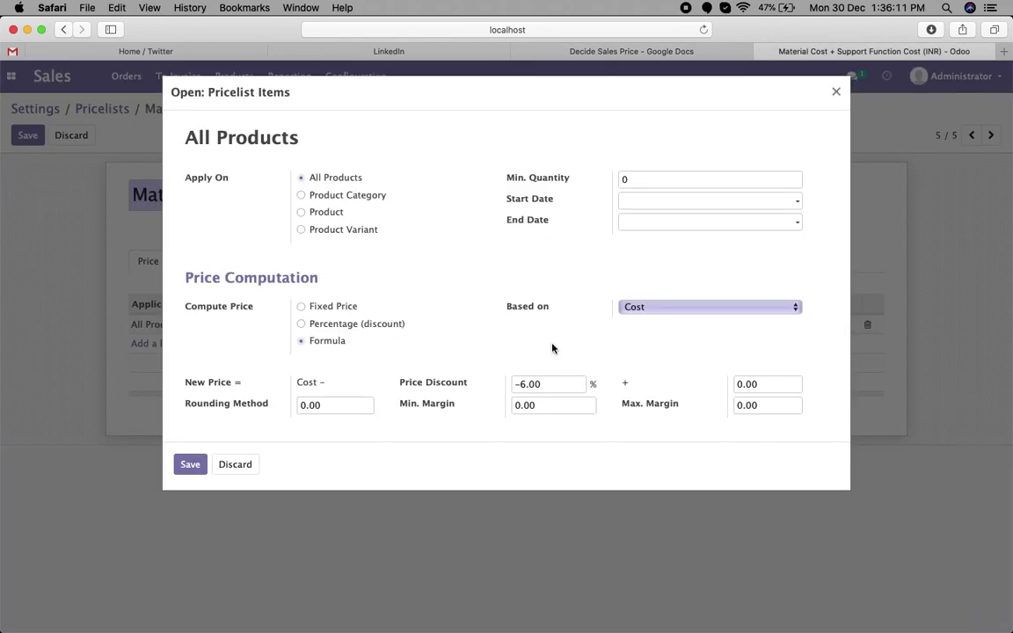
Inspect the rule: based on Cost, formula Cost minus a -6.00 price discount.
drag(506, 307, 575, 303)
click(645, 312)
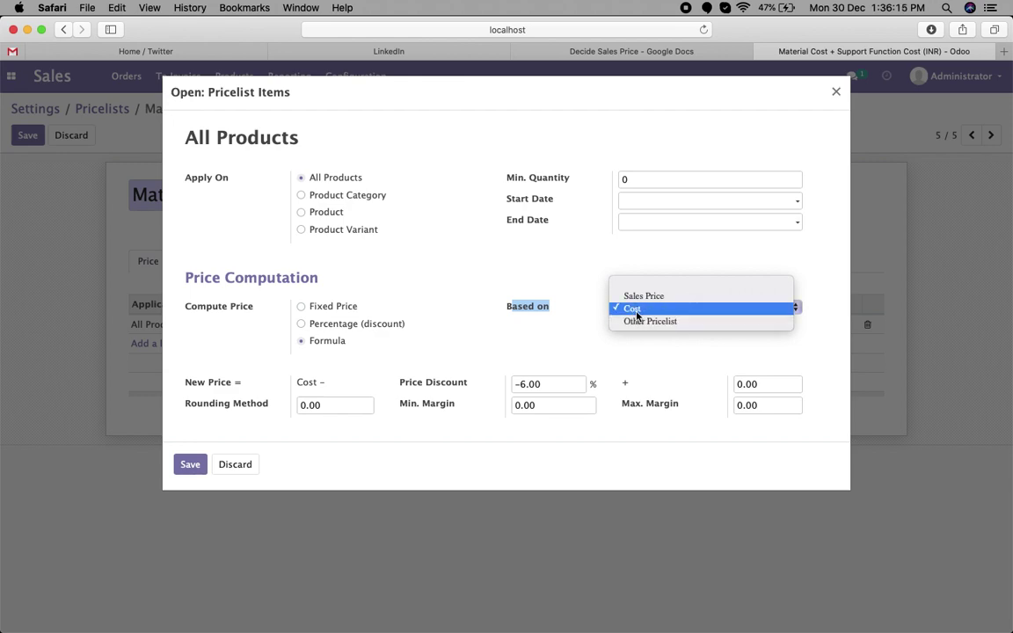
click(592, 282)
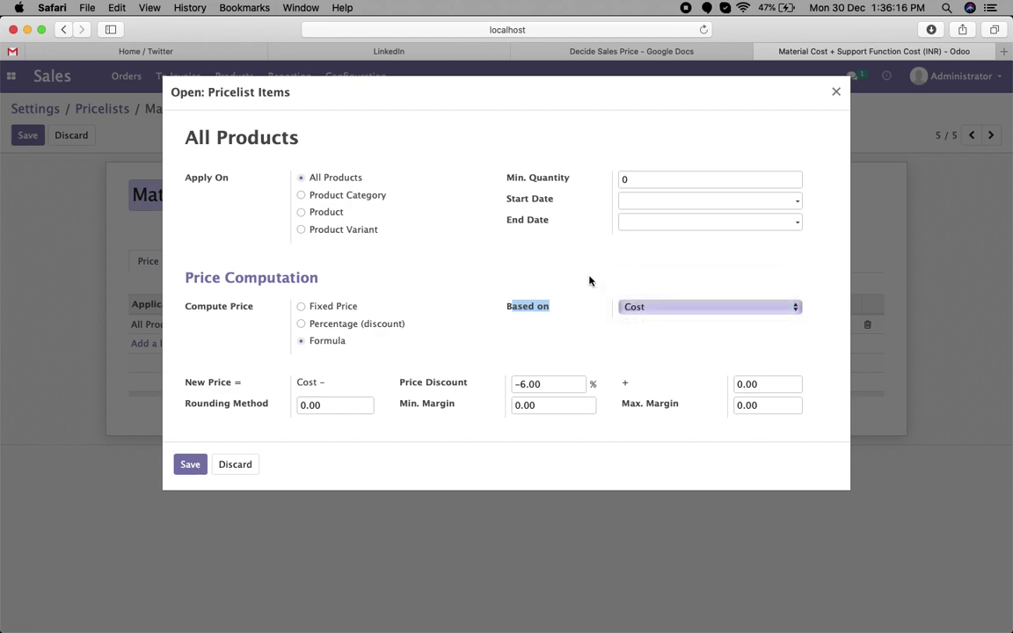
click(407, 385)
drag(311, 382, 297, 381)
double_click(320, 381)
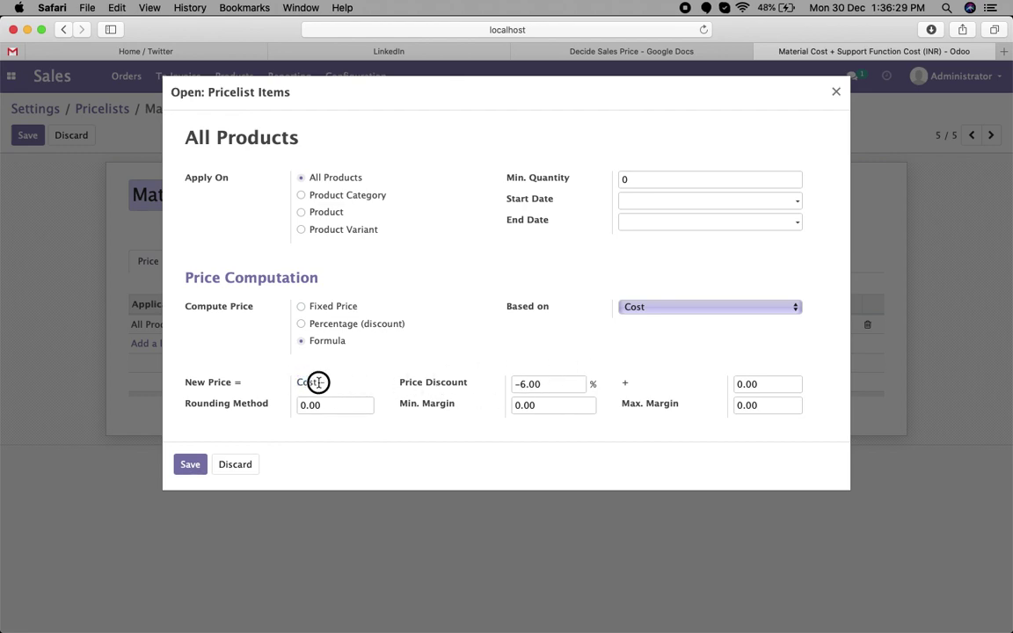
click(322, 382)
double_click(304, 381)
double_click(448, 383)
click(466, 382)
drag(514, 384, 549, 385)
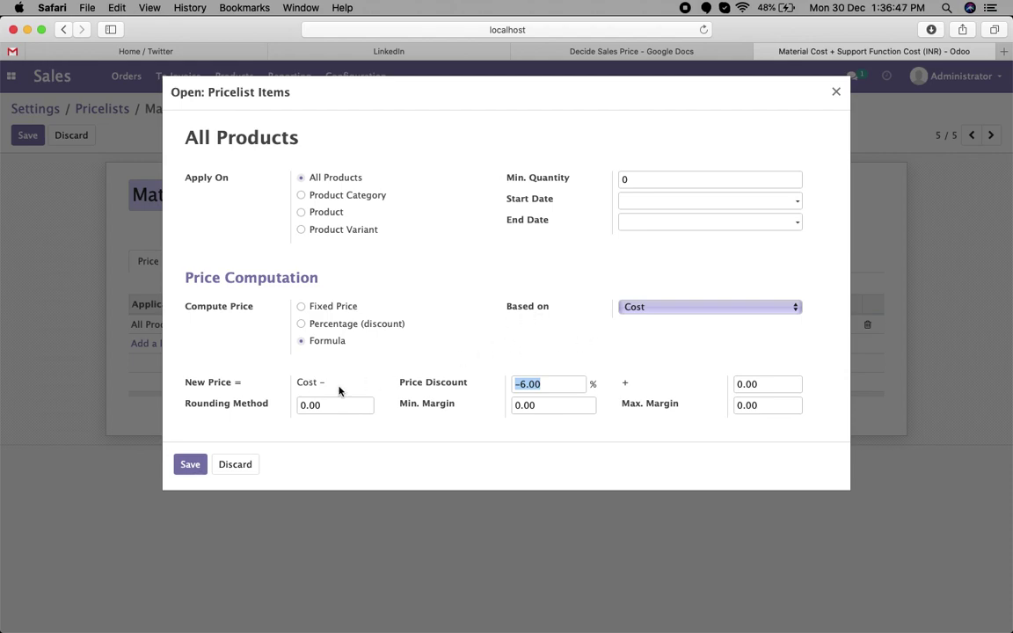
Discard the rule and pricelist edits, return to the Pricelists list, and go to the cost document.
click(235, 465)
drag(162, 199, 464, 205)
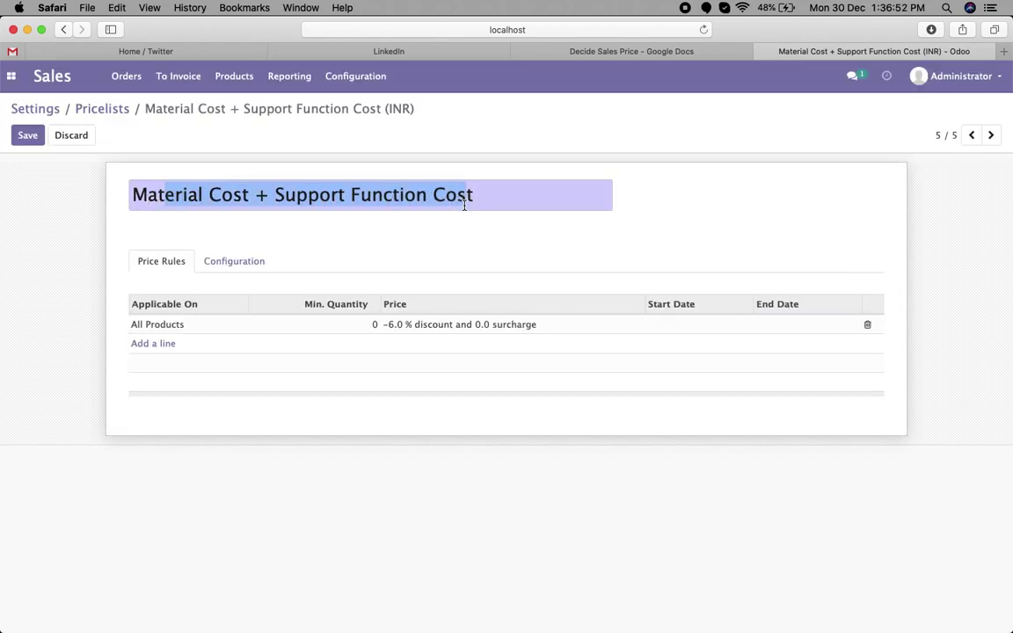
click(99, 110)
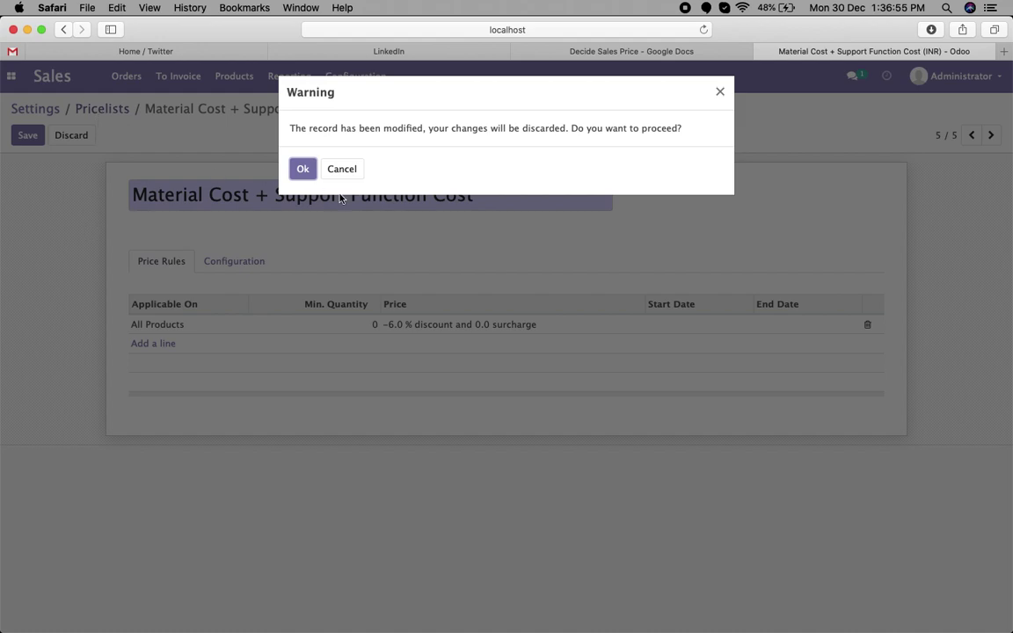
click(303, 169)
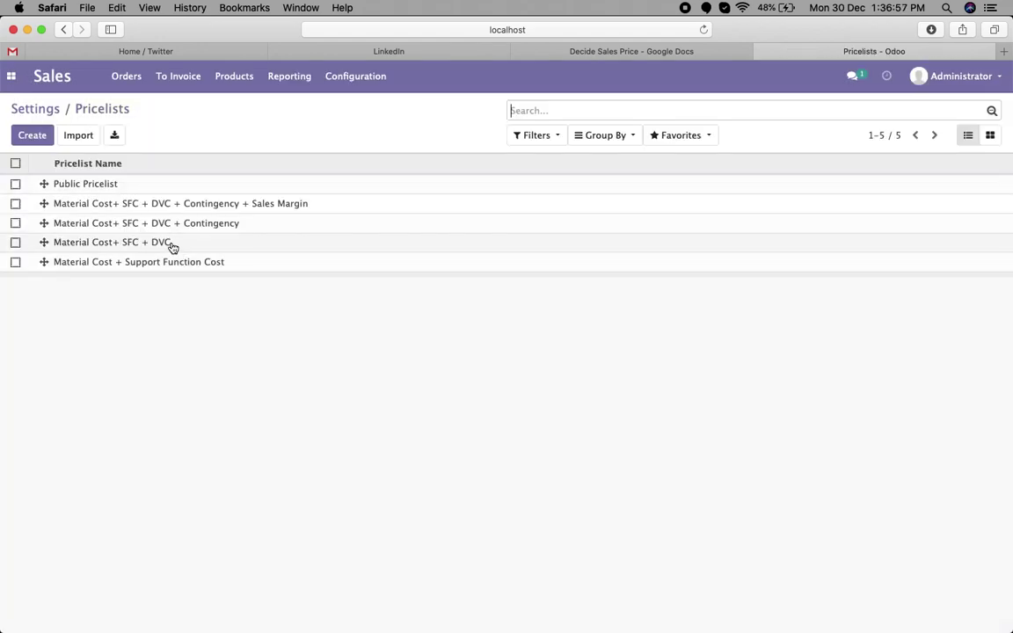
click(631, 55)
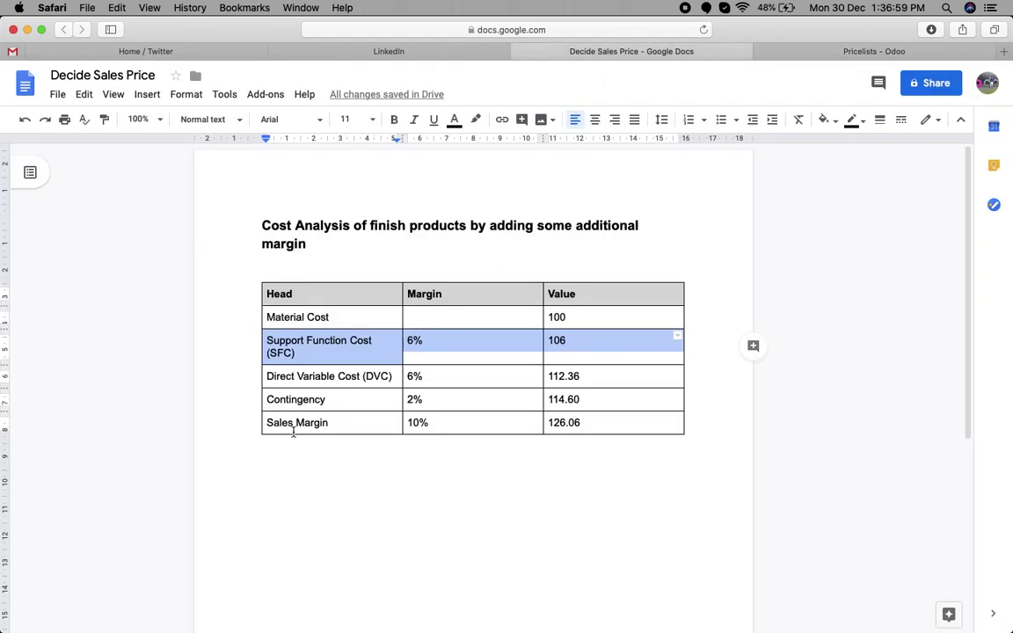
Highlight the Direct Variable Cost row, then open the Material Cost+ SFC + DVC pricelist in Odoo.
drag(268, 378, 588, 381)
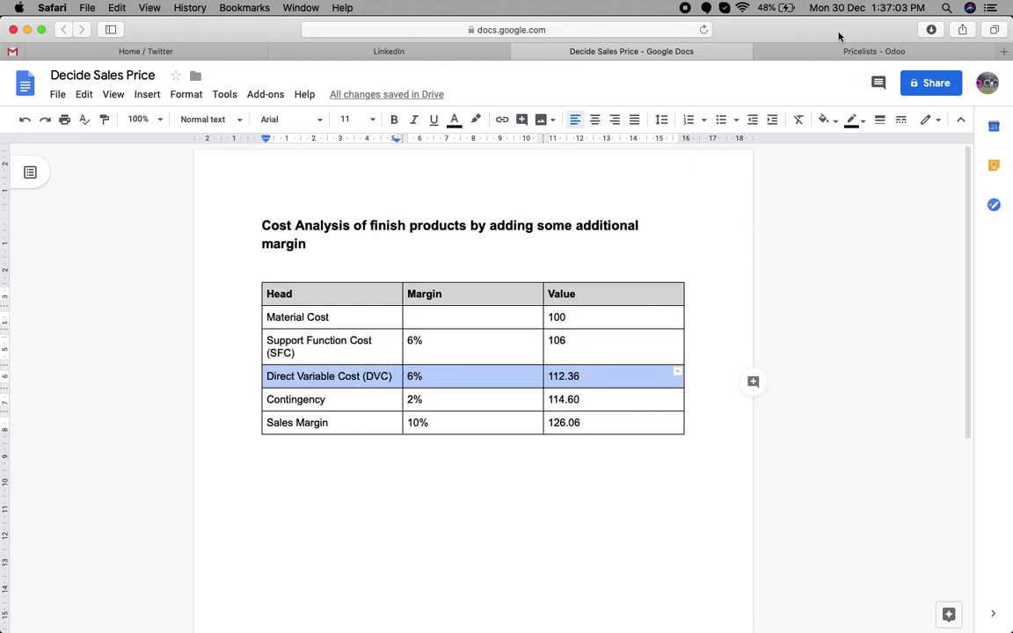
click(758, 50)
click(154, 243)
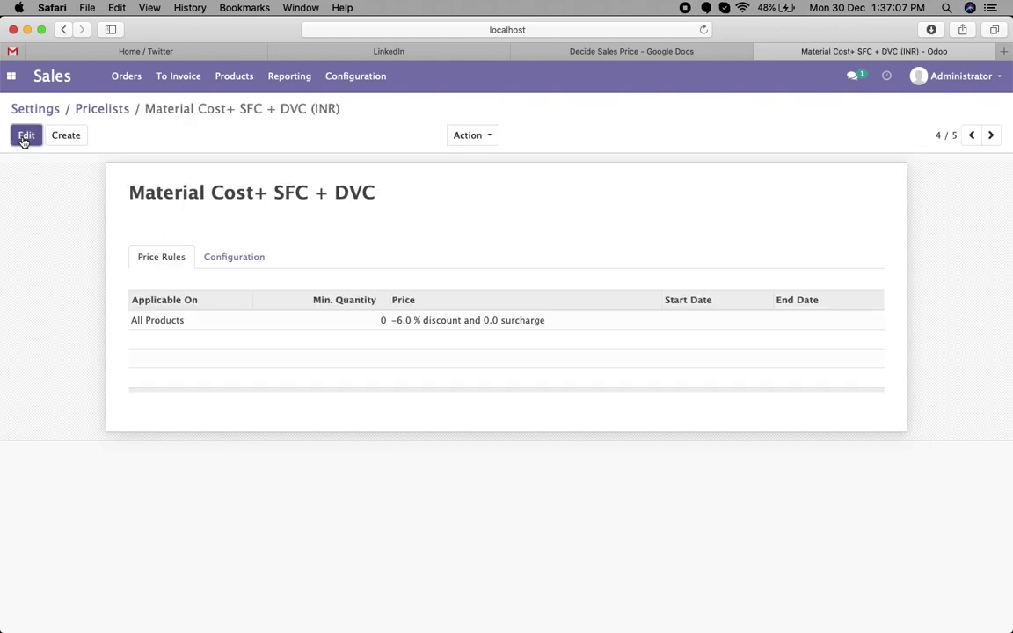
Open the All Products rule: based on Other Pricelist (Material Cost + Support Function Cost), -6.00% discount.
click(27, 135)
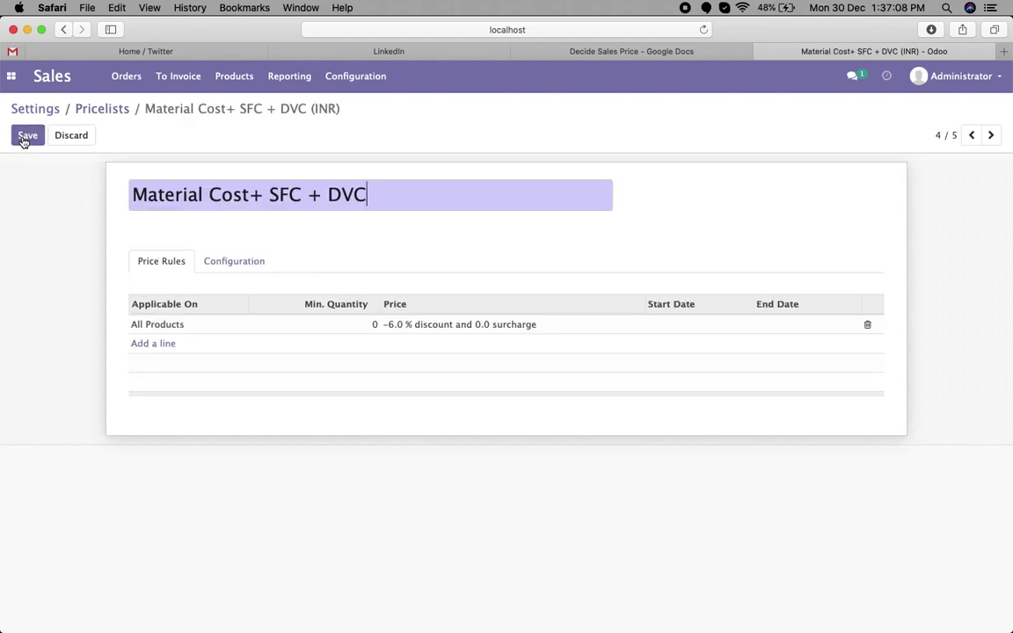
click(339, 326)
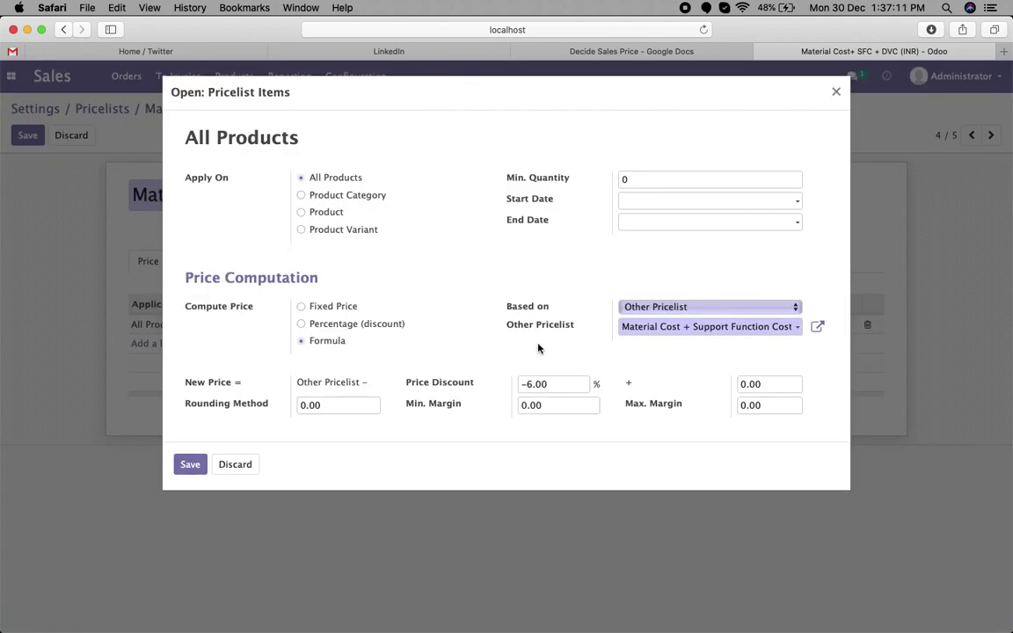
drag(509, 307, 635, 319)
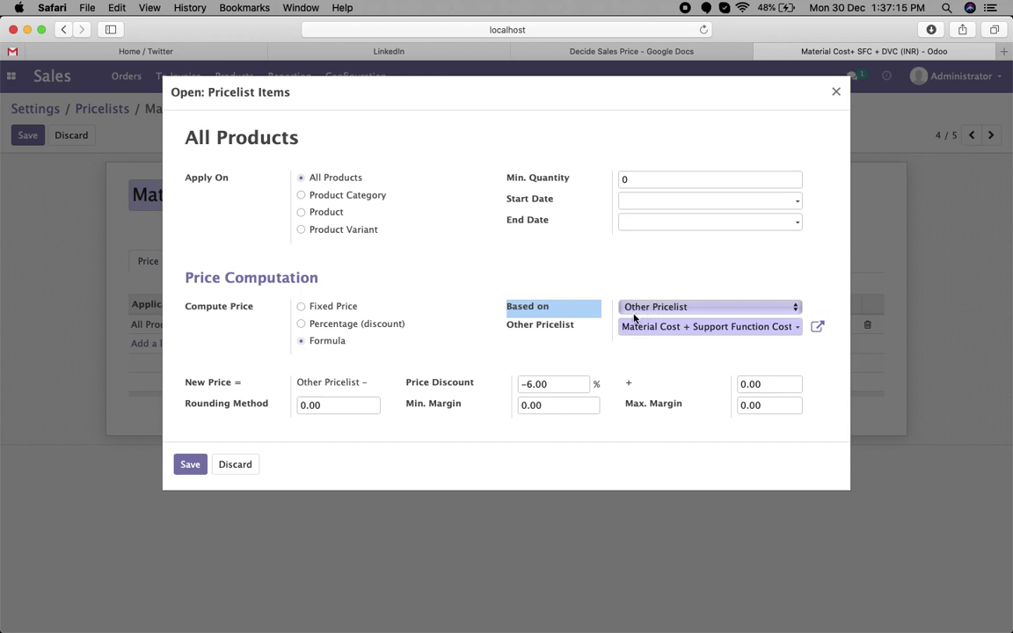
drag(515, 324, 588, 322)
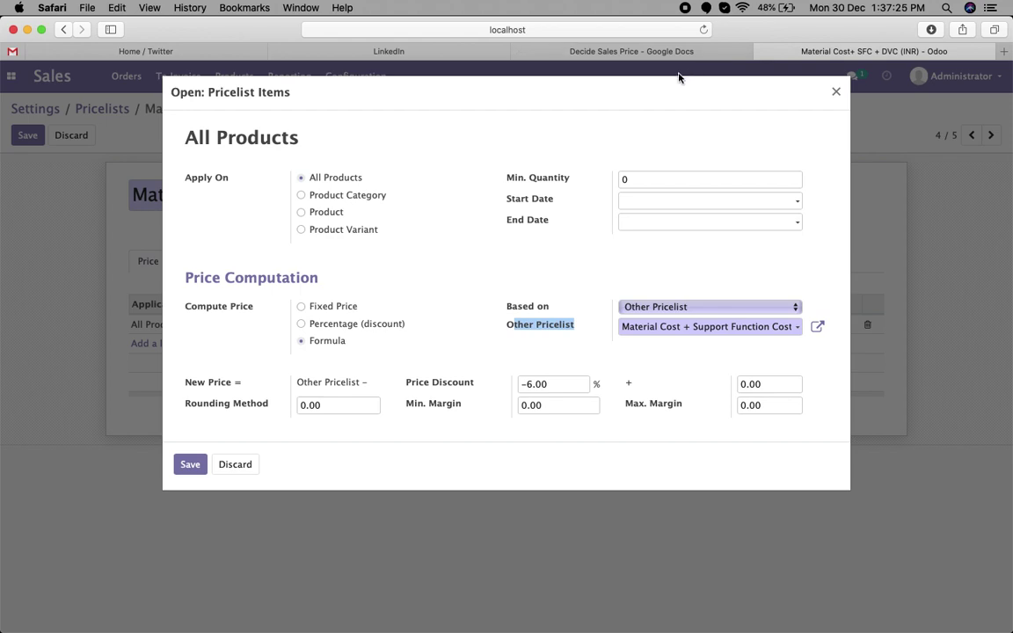
click(521, 383)
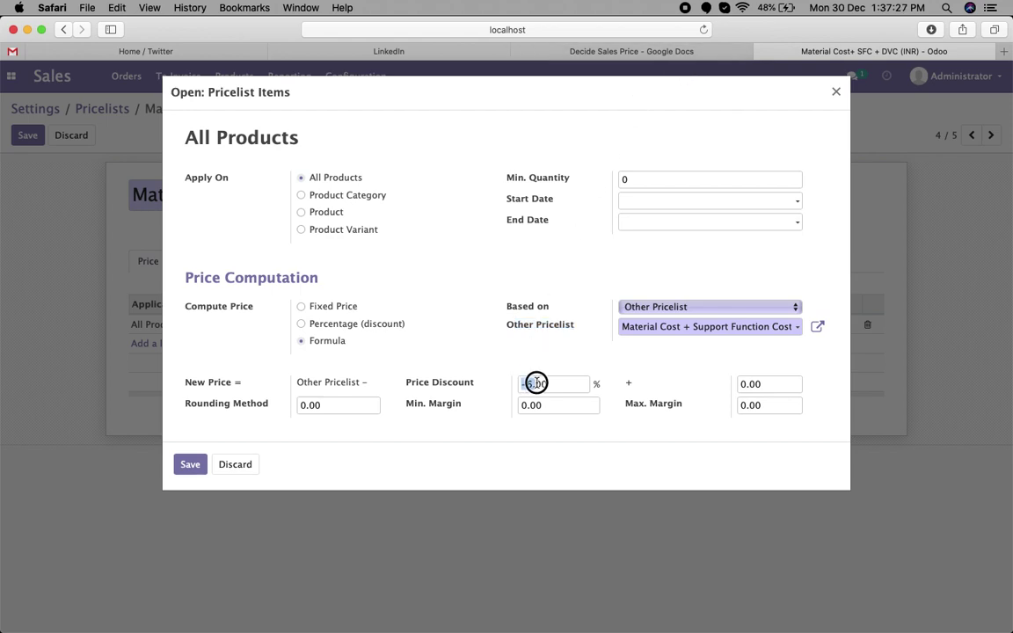
Match the Docs DVC 6% margin to the Odoo rule, then discard the rule unchanged.
click(626, 51)
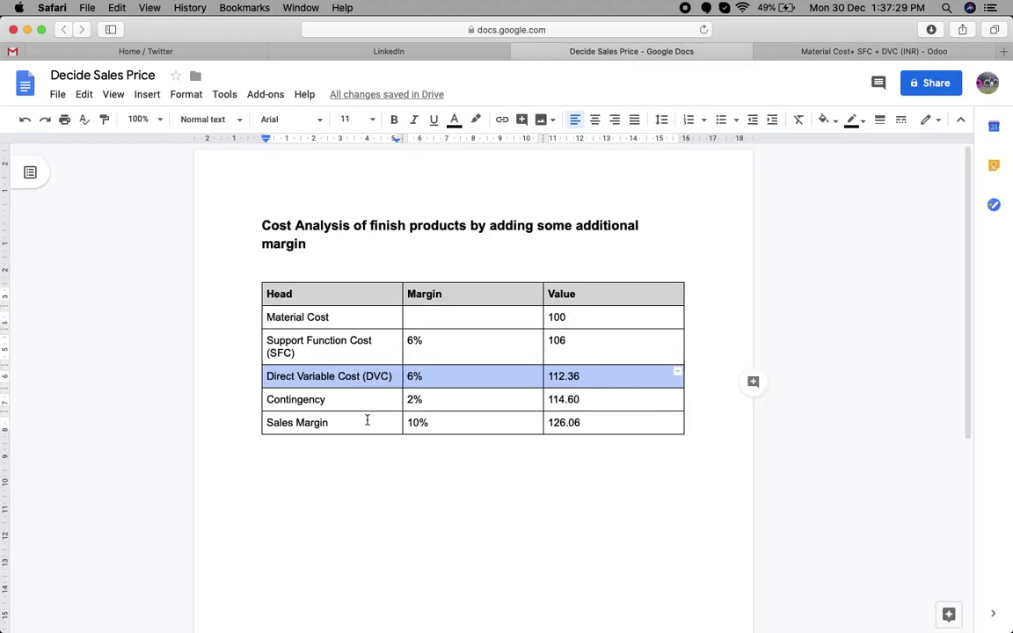
click(431, 379)
double_click(412, 376)
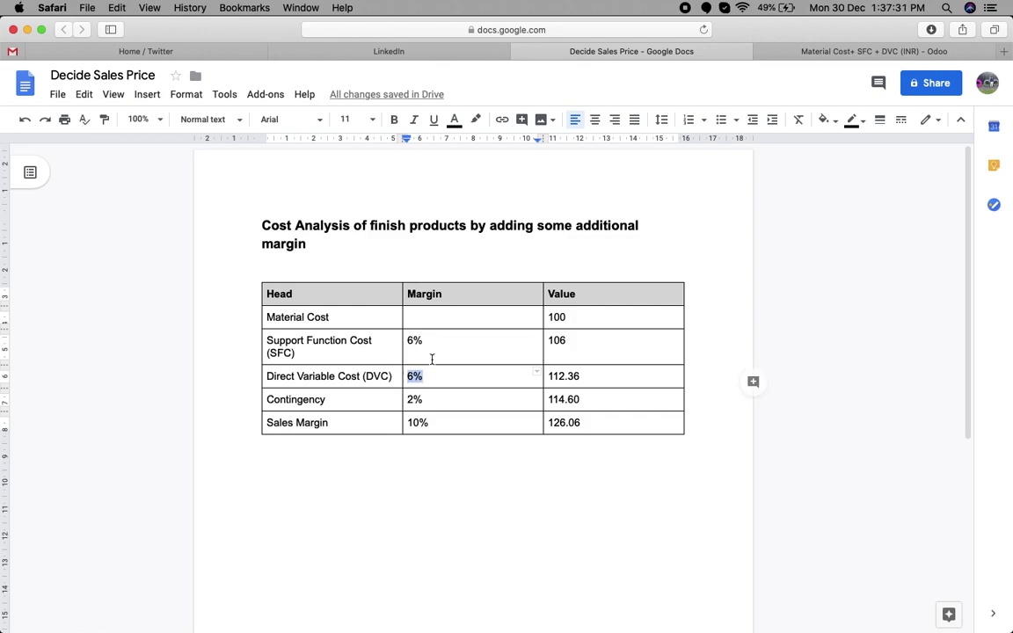
click(832, 53)
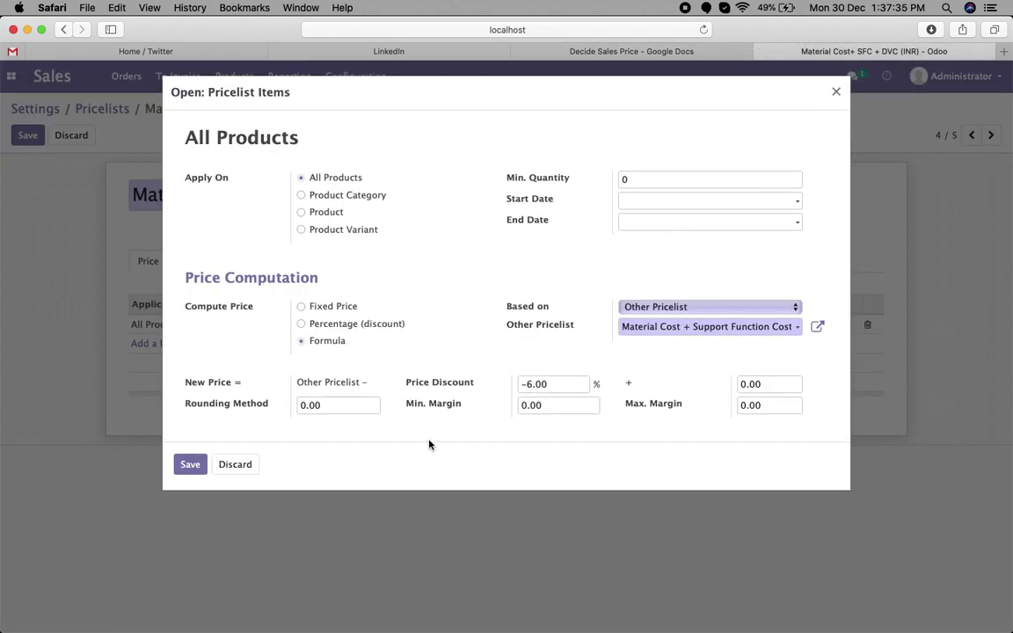
click(234, 464)
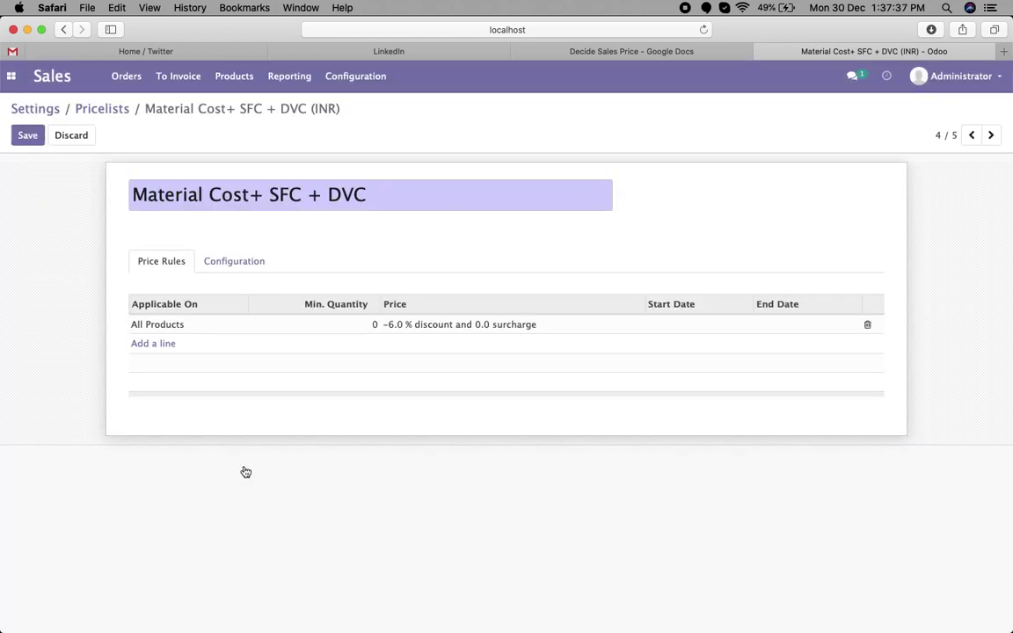
Review the Material Cost, SFC, DVC and Contingency rows in the cost table.
click(673, 54)
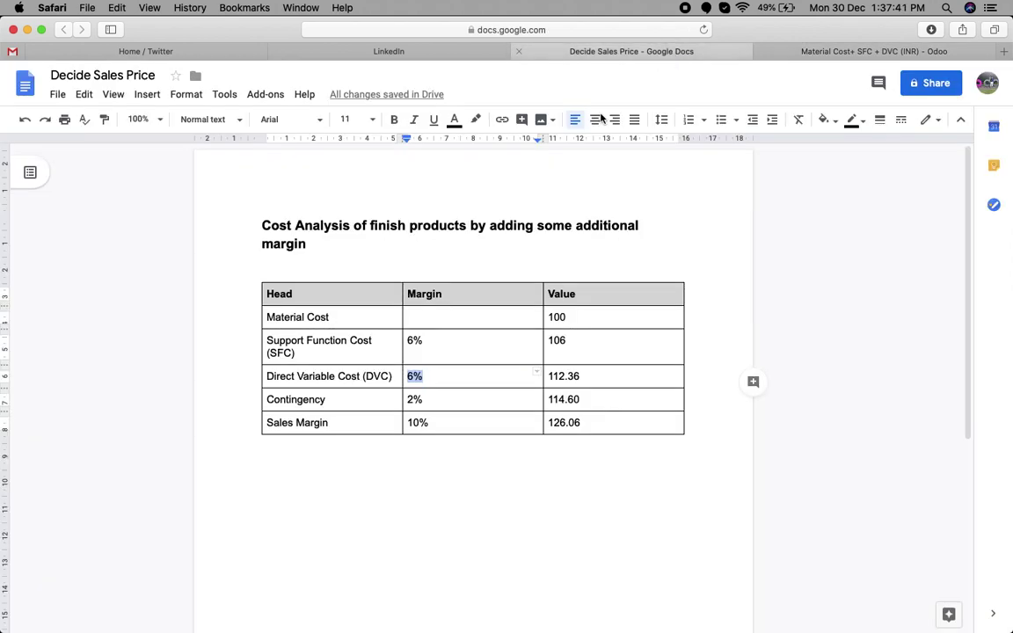
drag(312, 316, 283, 317)
click(276, 351)
double_click(289, 352)
drag(391, 377, 324, 378)
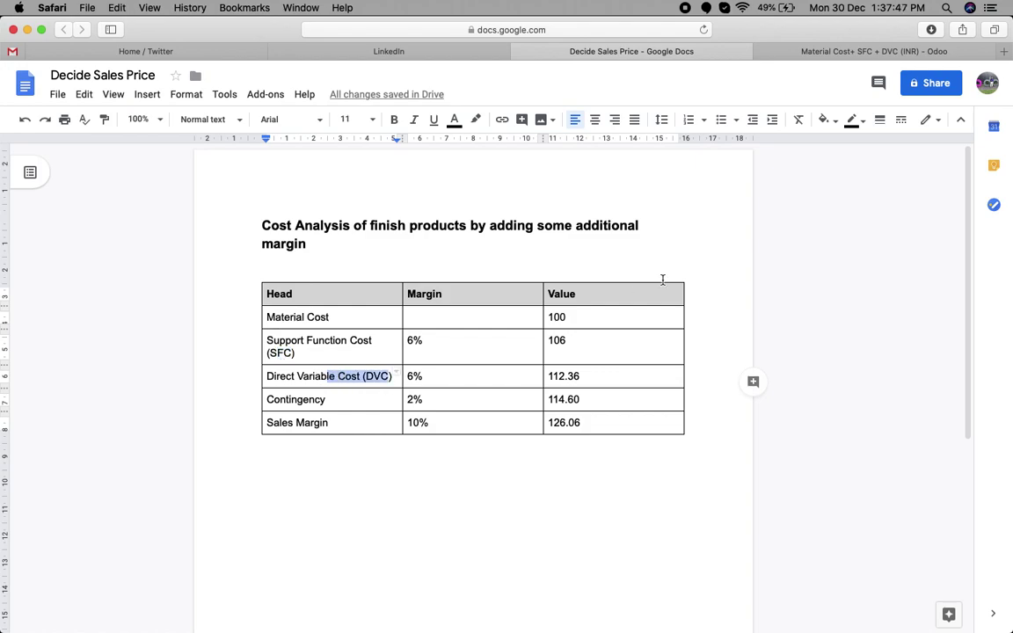
double_click(292, 401)
Leave the DVC pricelist unsaved, then edit the Contingency pricelist and open its All Products rule.
click(819, 53)
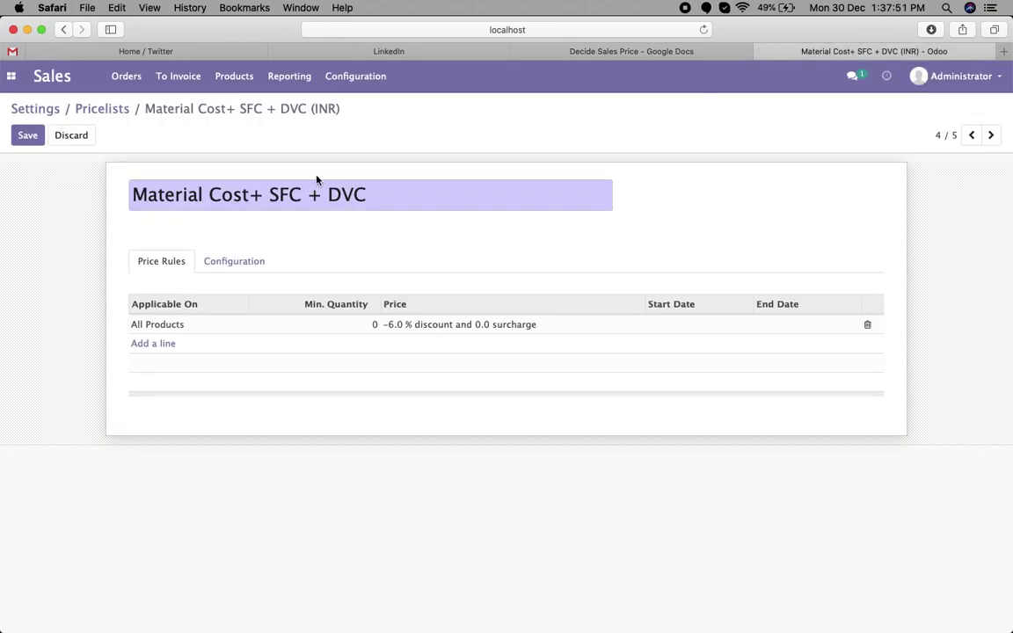
click(94, 109)
click(299, 167)
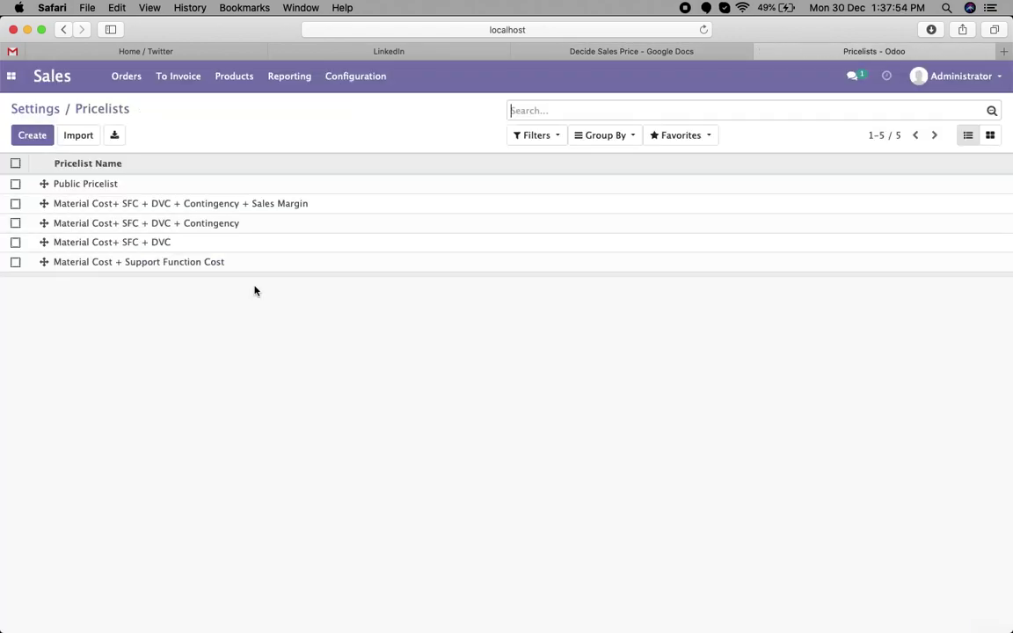
click(179, 224)
click(27, 135)
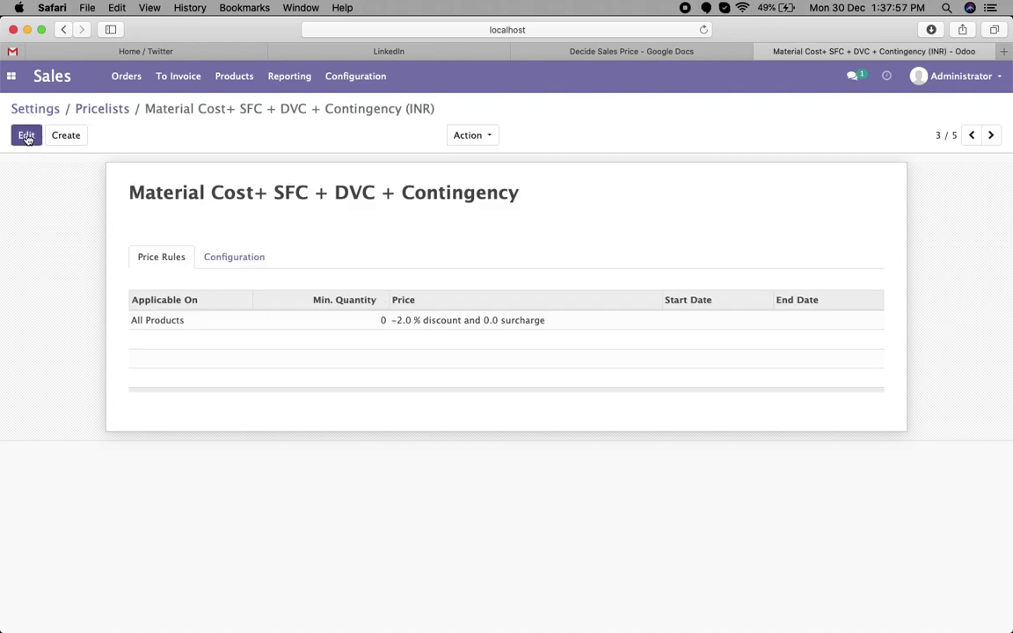
click(488, 327)
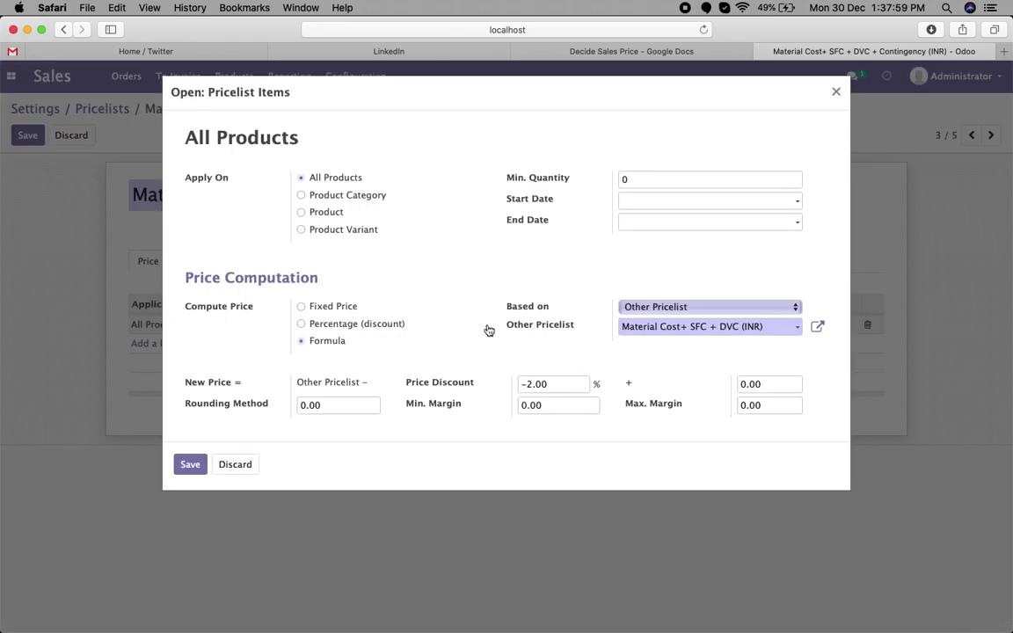
Check the -2.00% discount built on the SFC + DVC pricelist, then discard everything and return to the cost table.
drag(555, 385, 512, 385)
drag(507, 309, 540, 311)
click(546, 312)
click(240, 466)
click(55, 136)
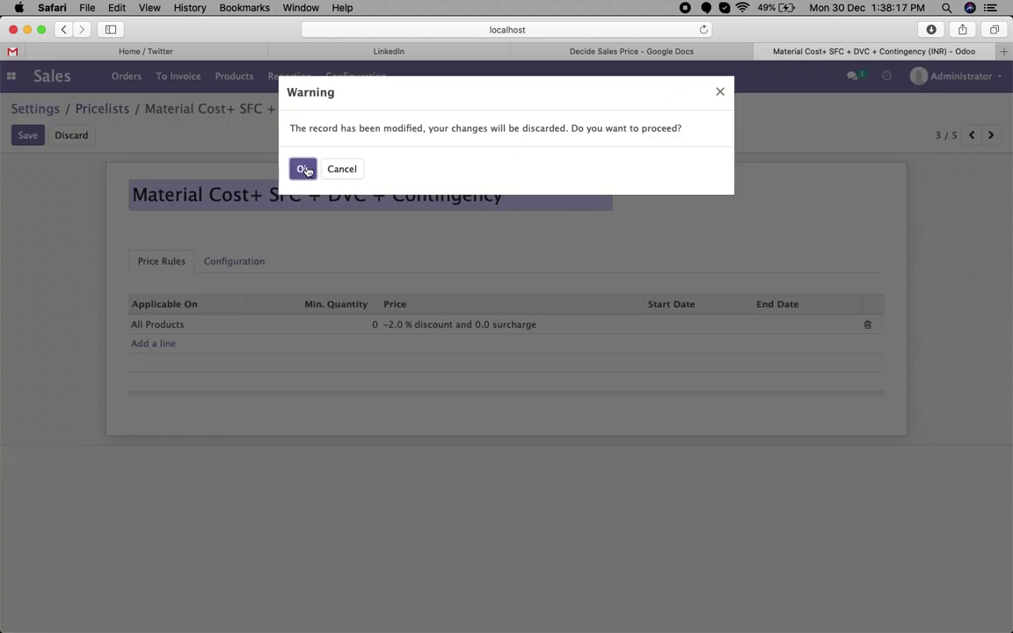
click(306, 169)
click(642, 50)
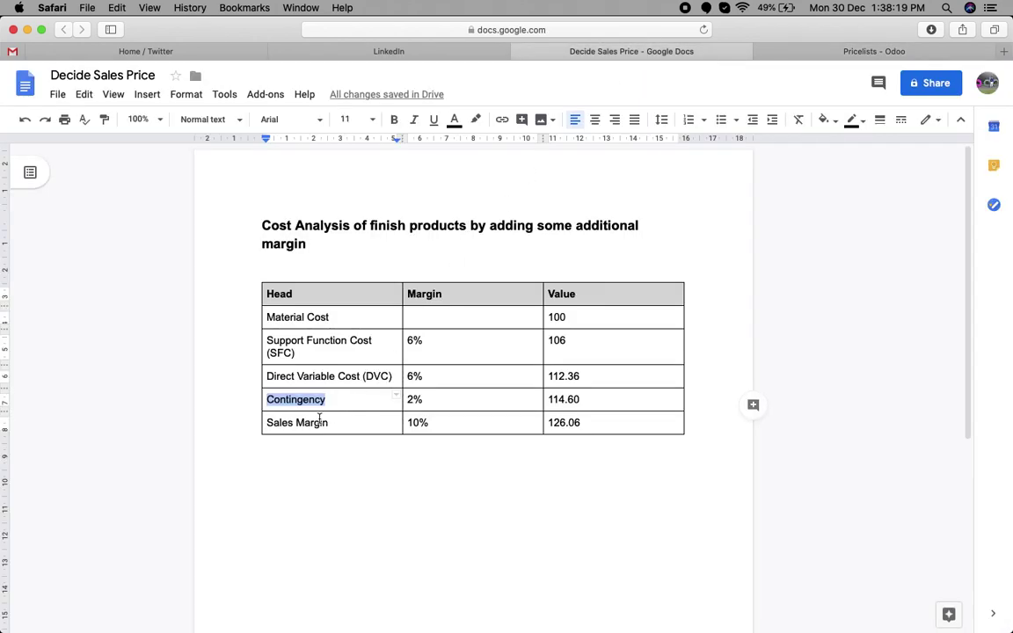
Highlight Contingency's 114.60 and the Sales Margin 10% row, then return to the Odoo pricelists.
click(290, 440)
click(296, 423)
triple_click(297, 423)
drag(581, 401, 542, 395)
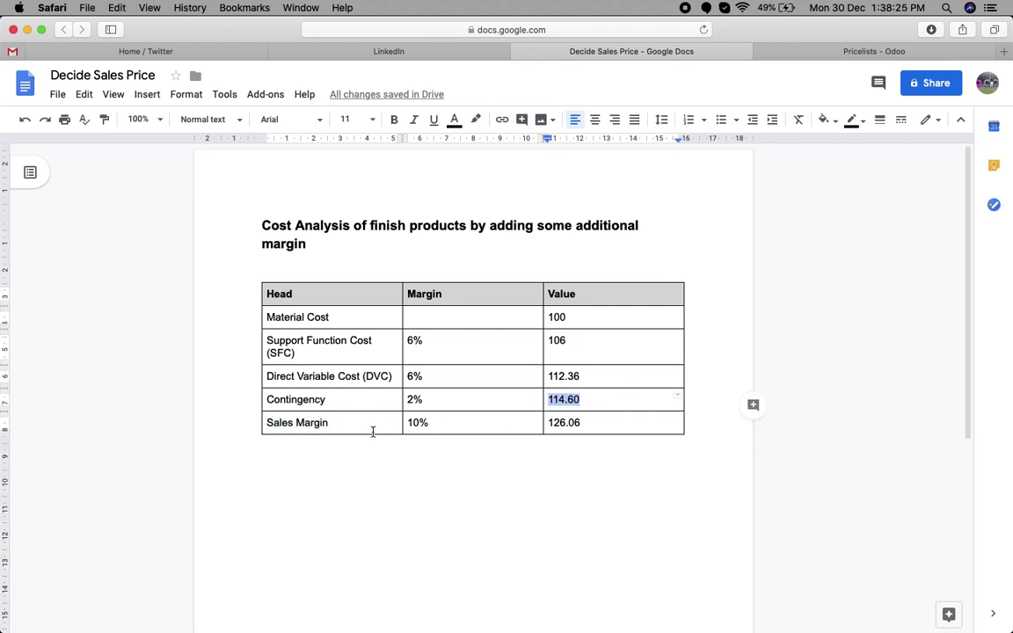
drag(437, 422, 401, 421)
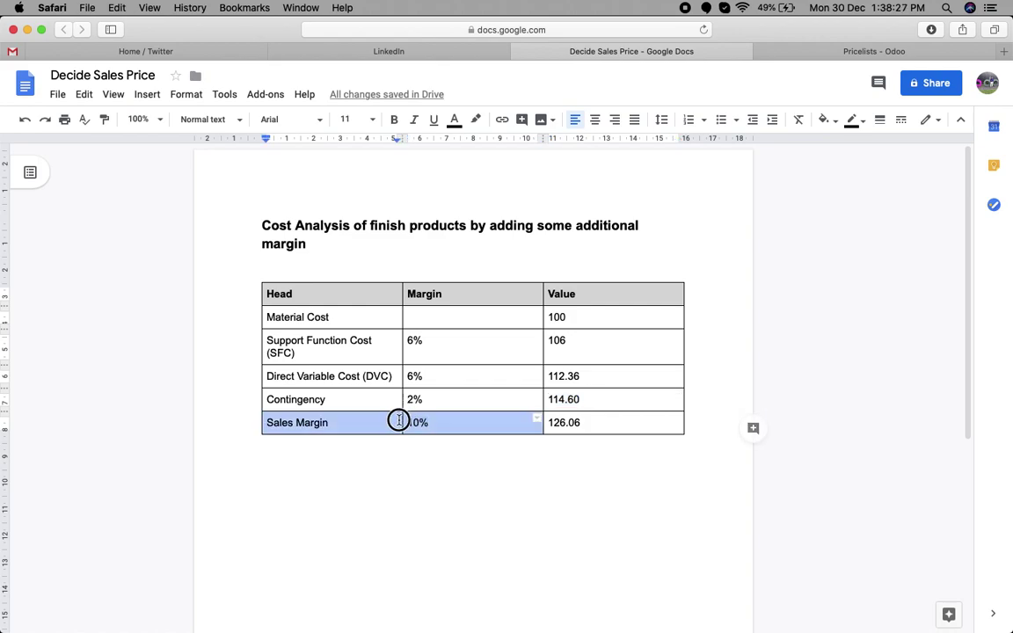
click(850, 51)
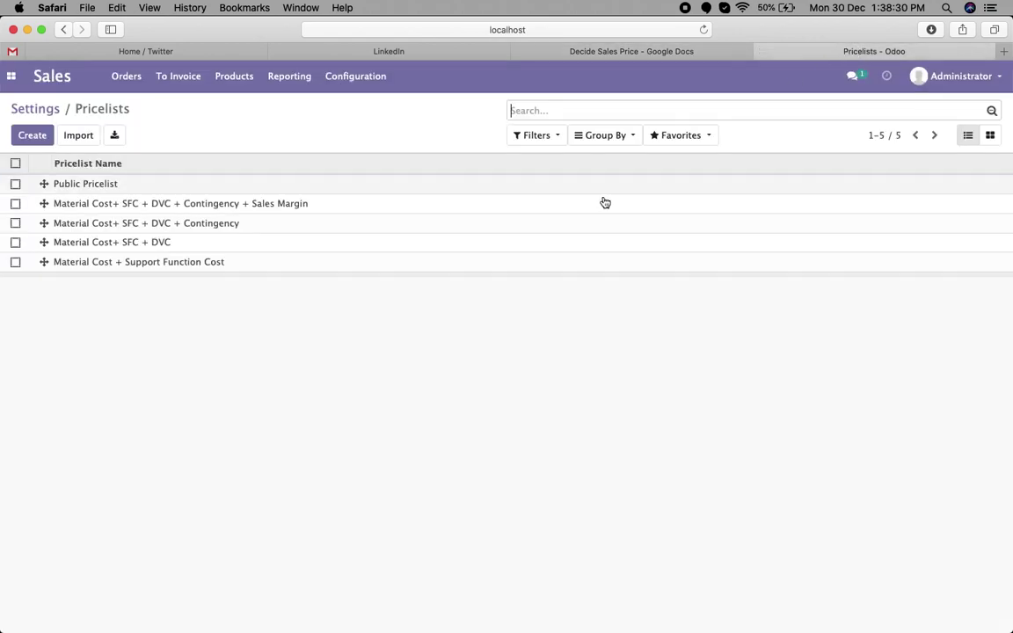
click(143, 203)
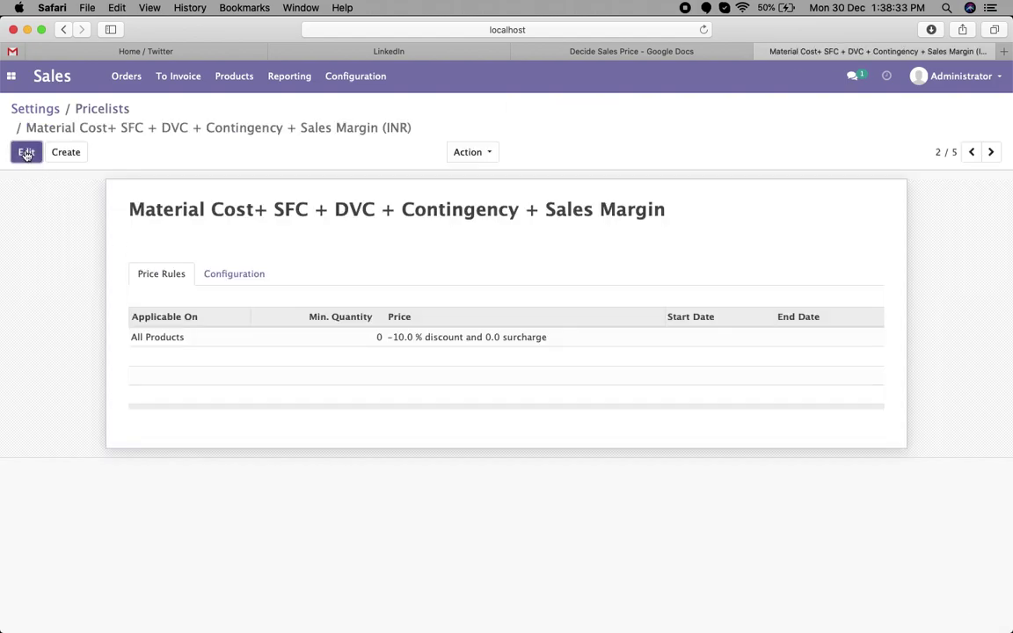
click(27, 153)
click(463, 341)
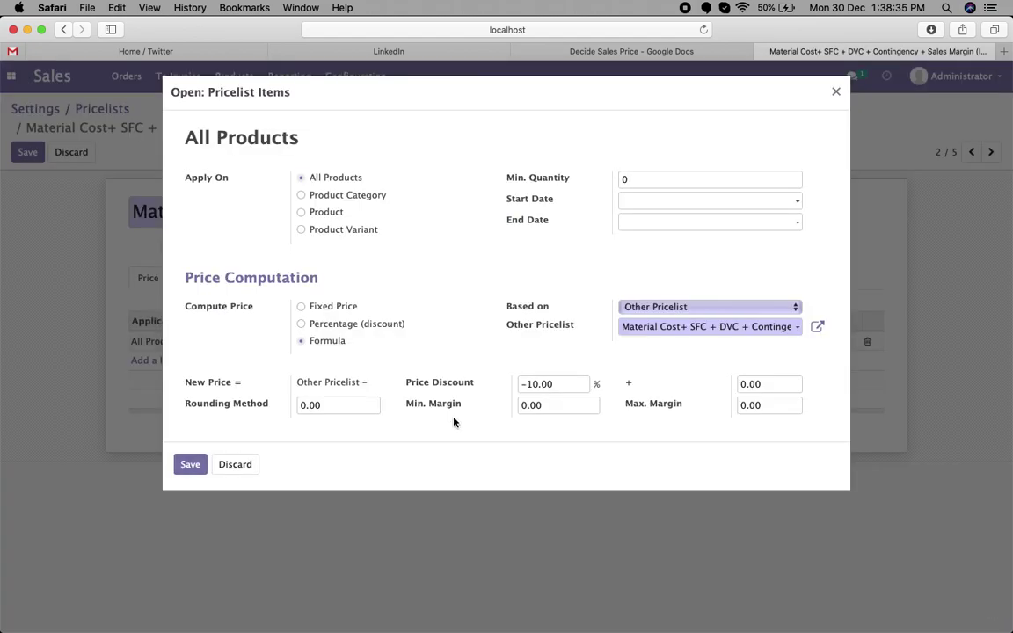
drag(531, 387, 576, 384)
click(510, 310)
click(235, 466)
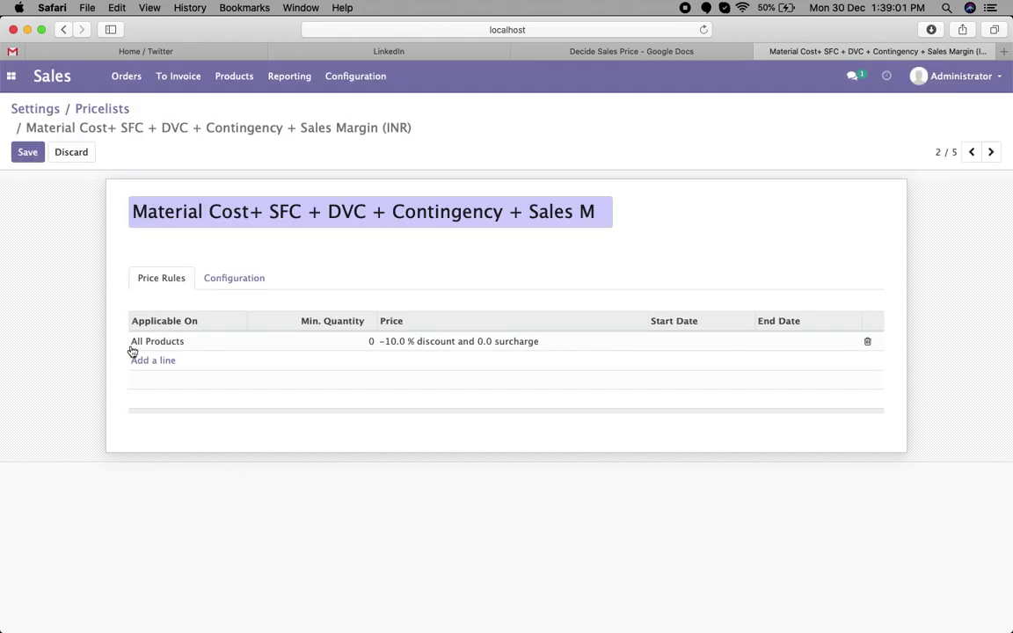
click(27, 153)
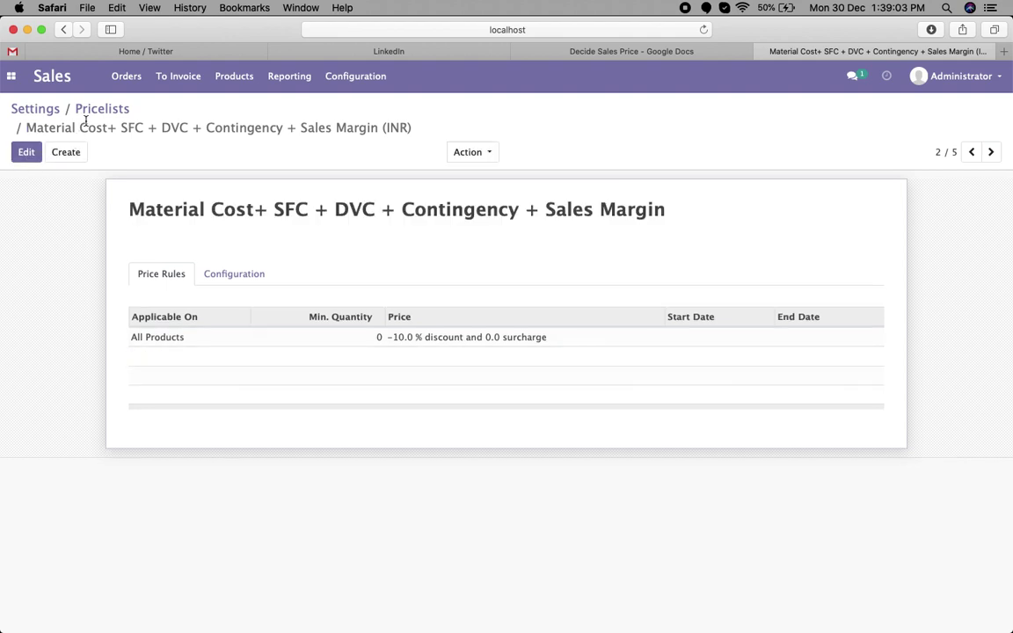
click(92, 111)
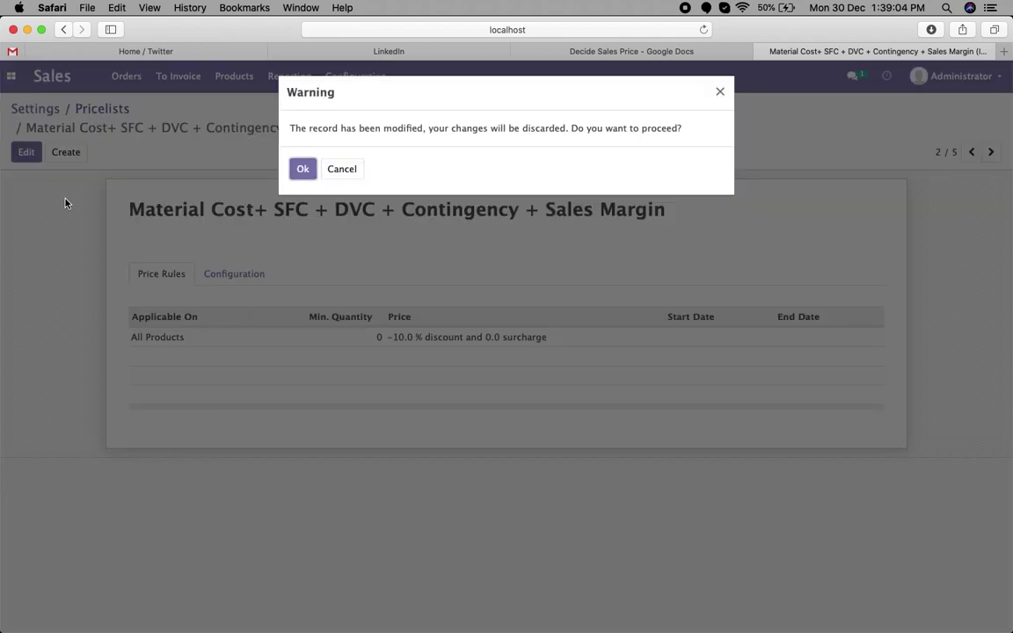
click(298, 168)
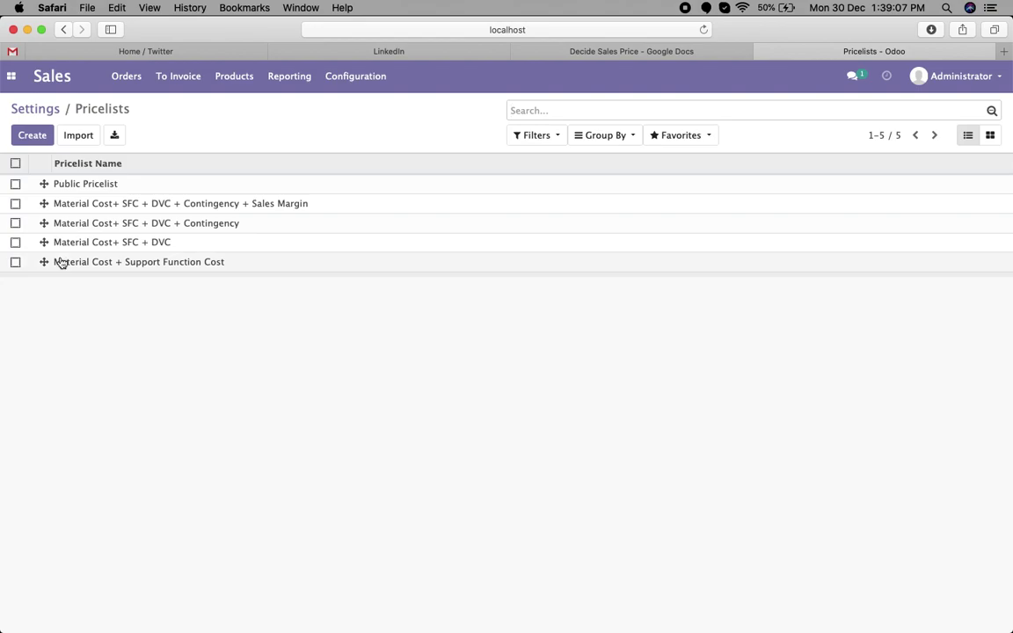
click(15, 204)
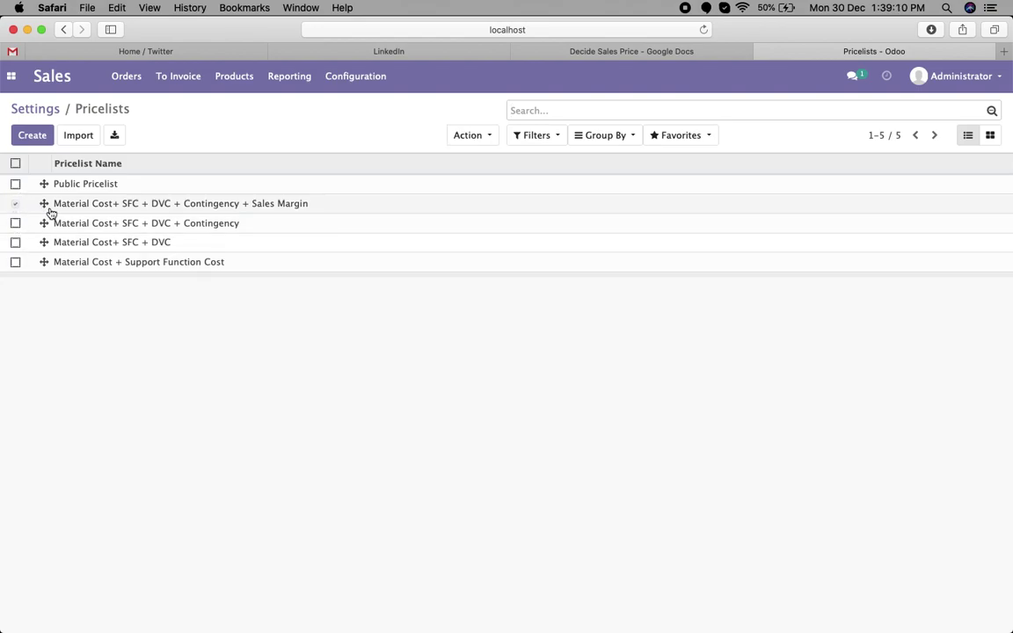
click(100, 209)
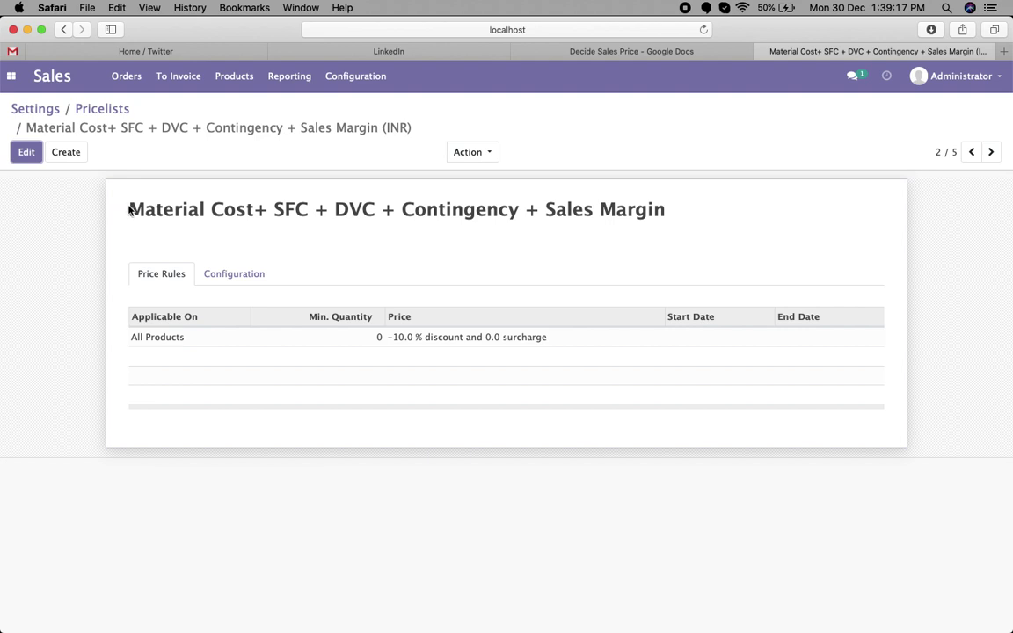
drag(131, 209, 704, 219)
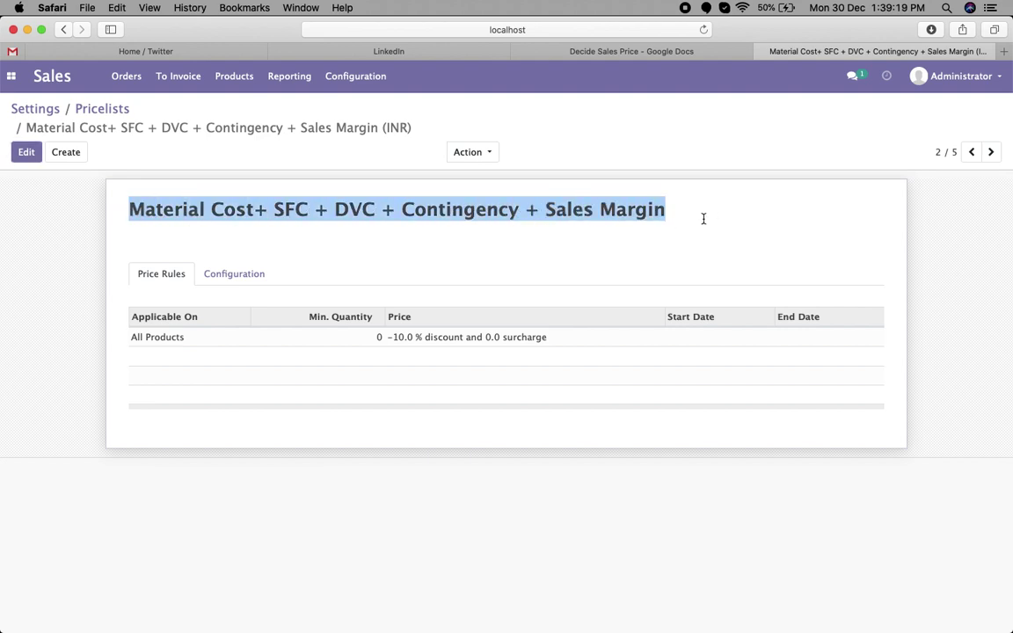
click(184, 130)
click(97, 108)
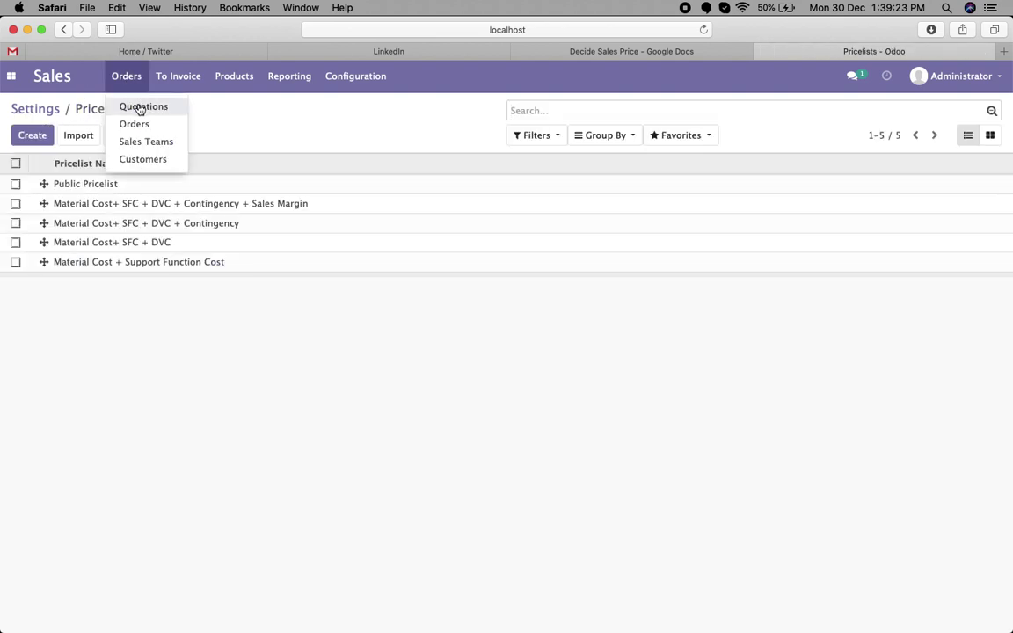
Start a new quotation for a customer using the Sales Margin pricelist.
click(140, 106)
click(33, 137)
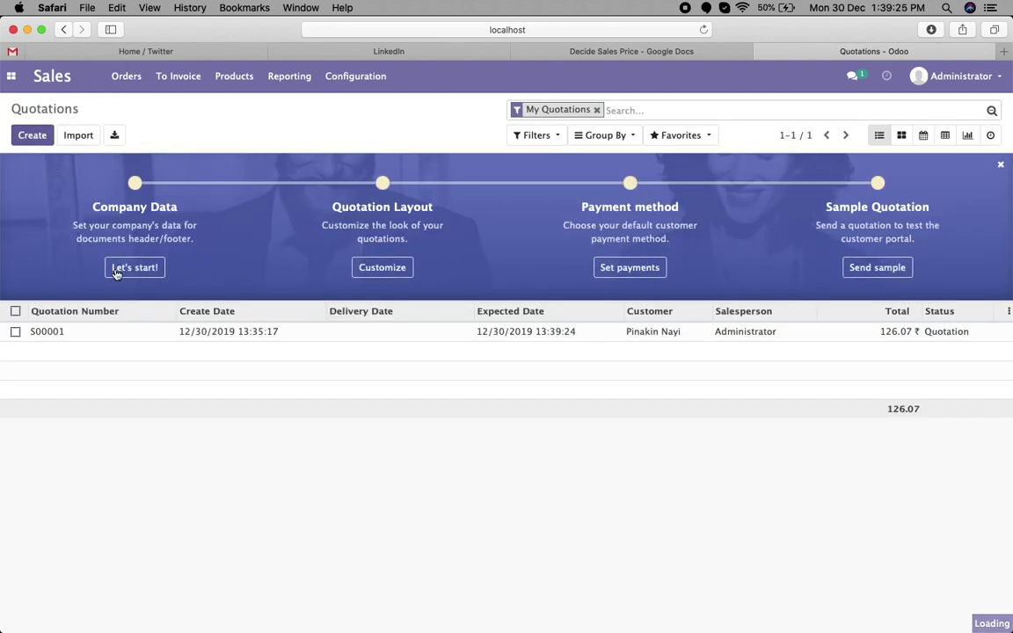
click(318, 292)
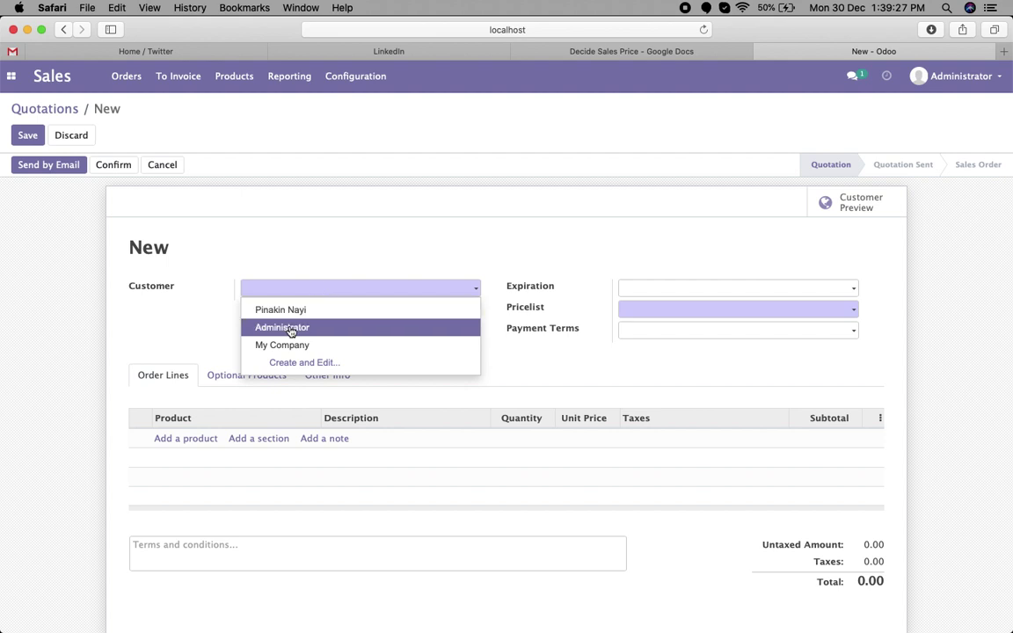
click(296, 311)
click(719, 314)
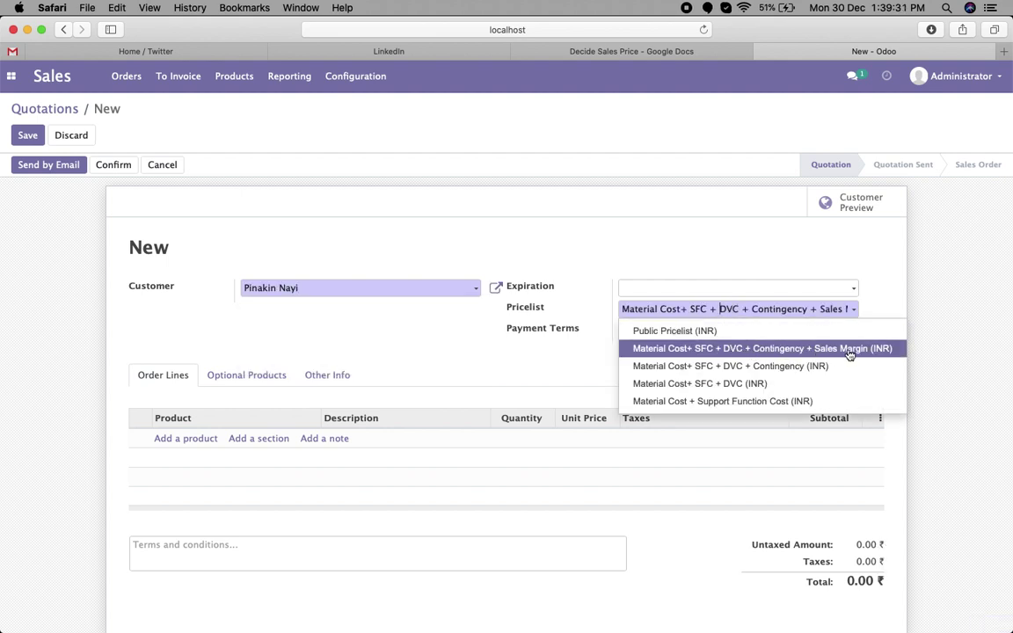
click(817, 349)
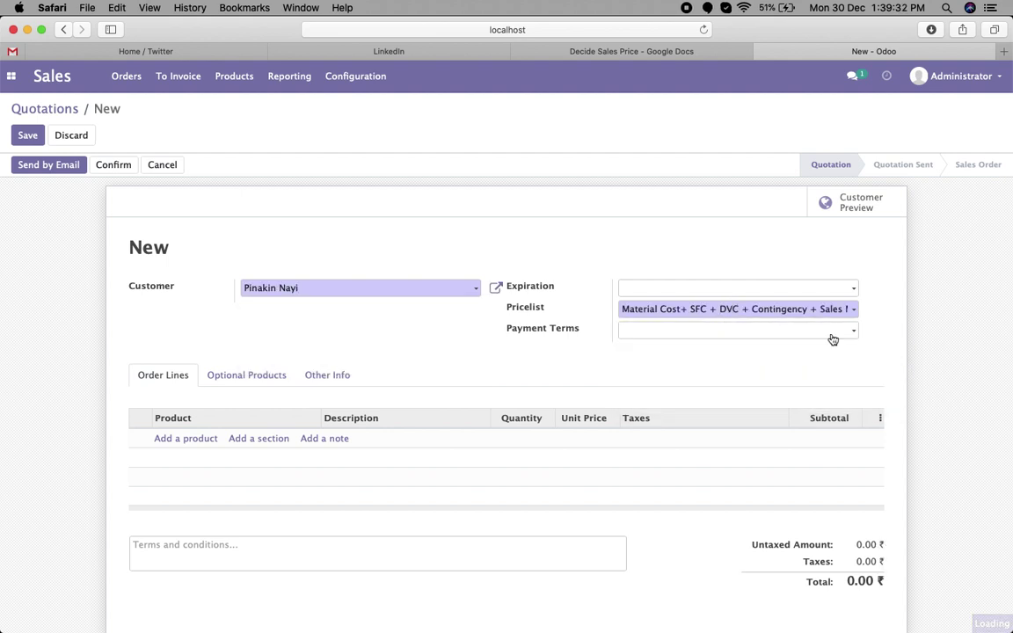
Add one Material Container line priced at 126.07, then return to the Google Docs cost table.
click(185, 438)
click(197, 440)
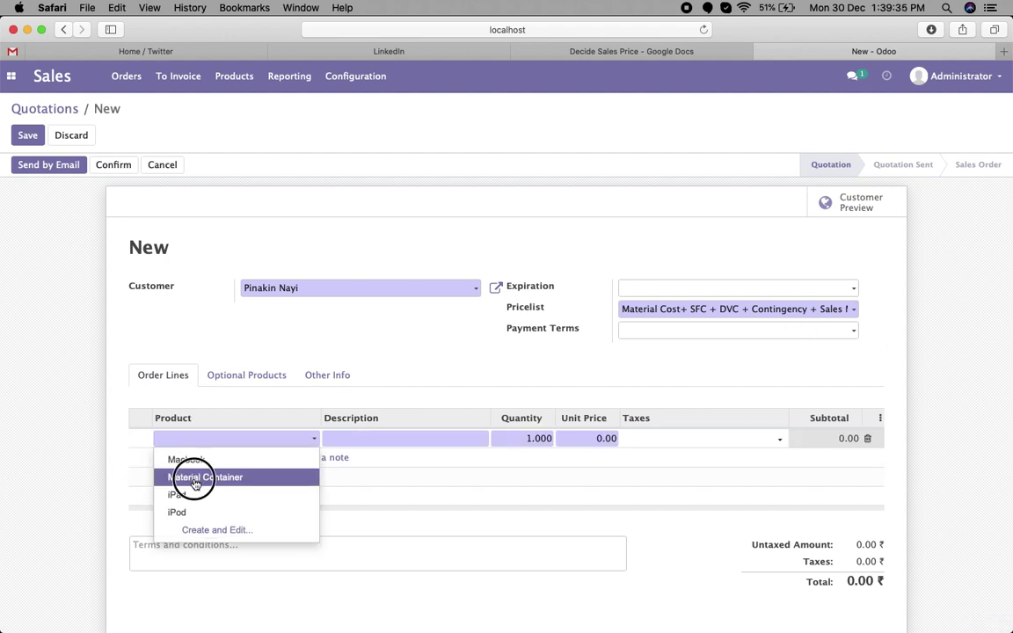
click(181, 477)
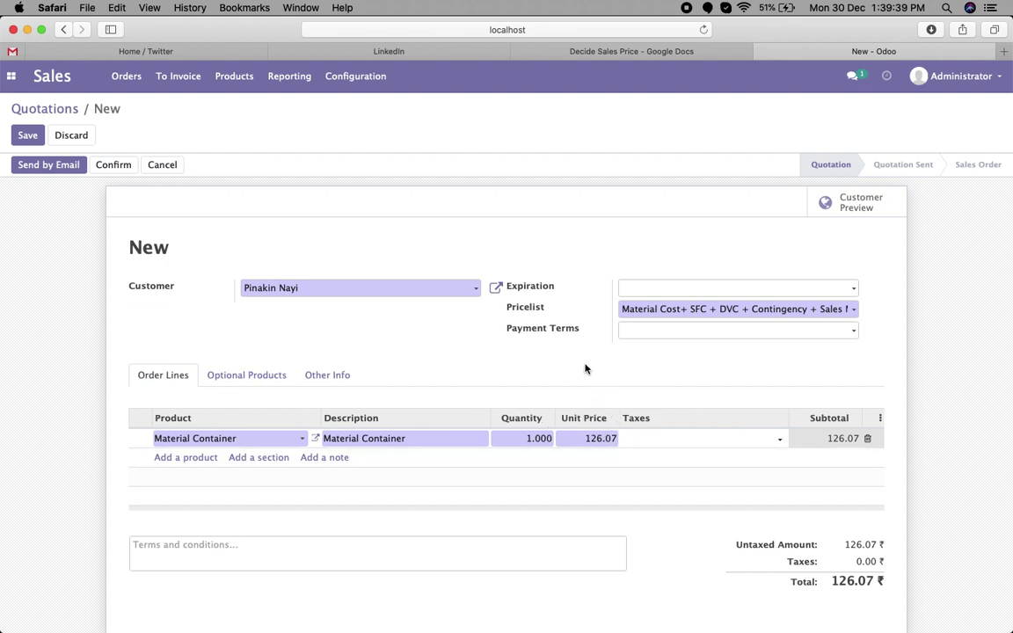
click(546, 368)
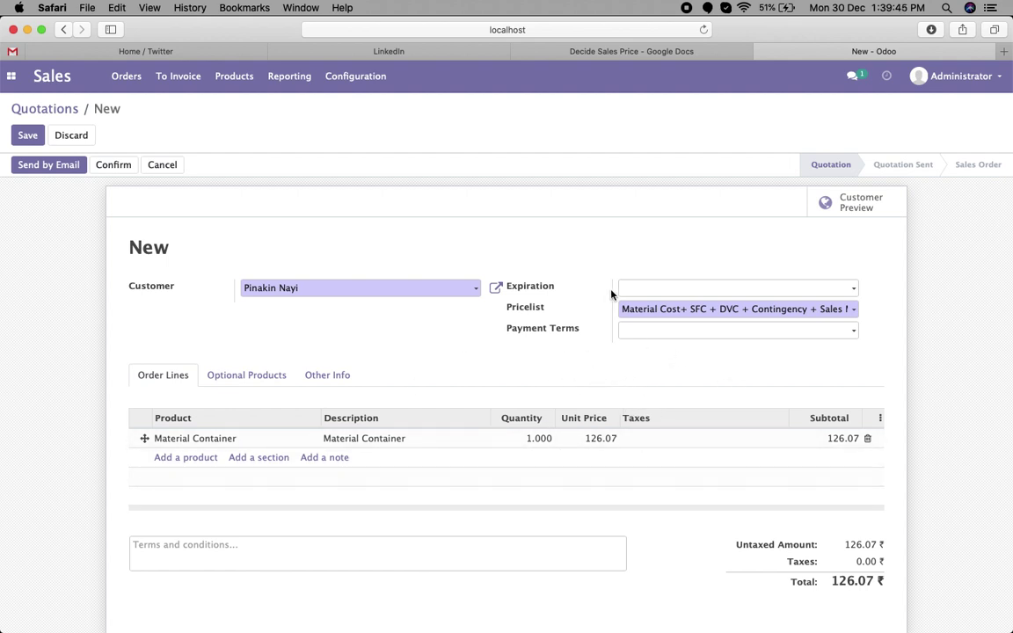
click(653, 58)
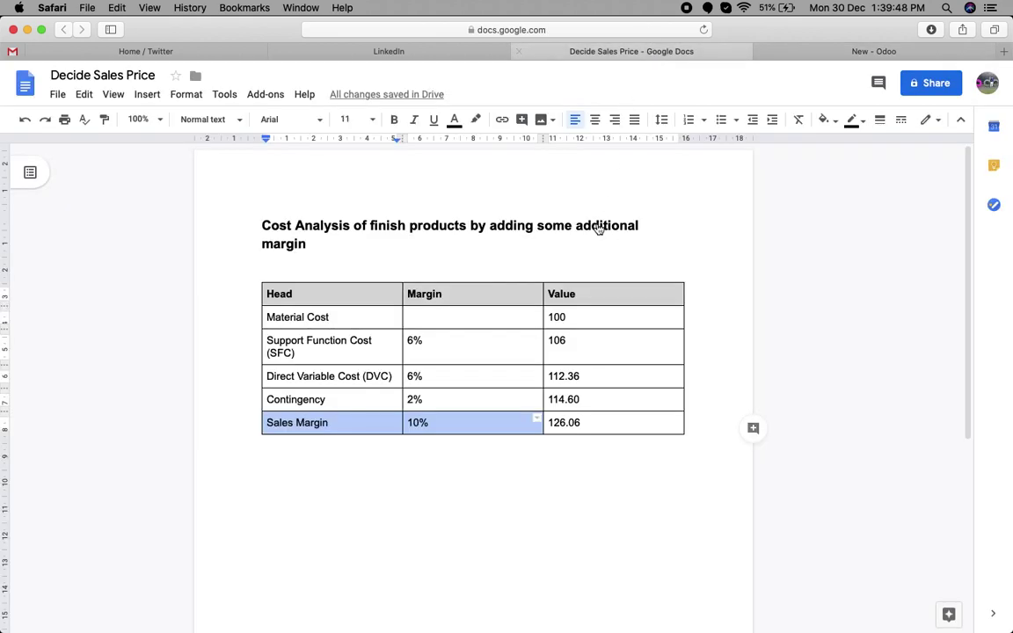
click(391, 522)
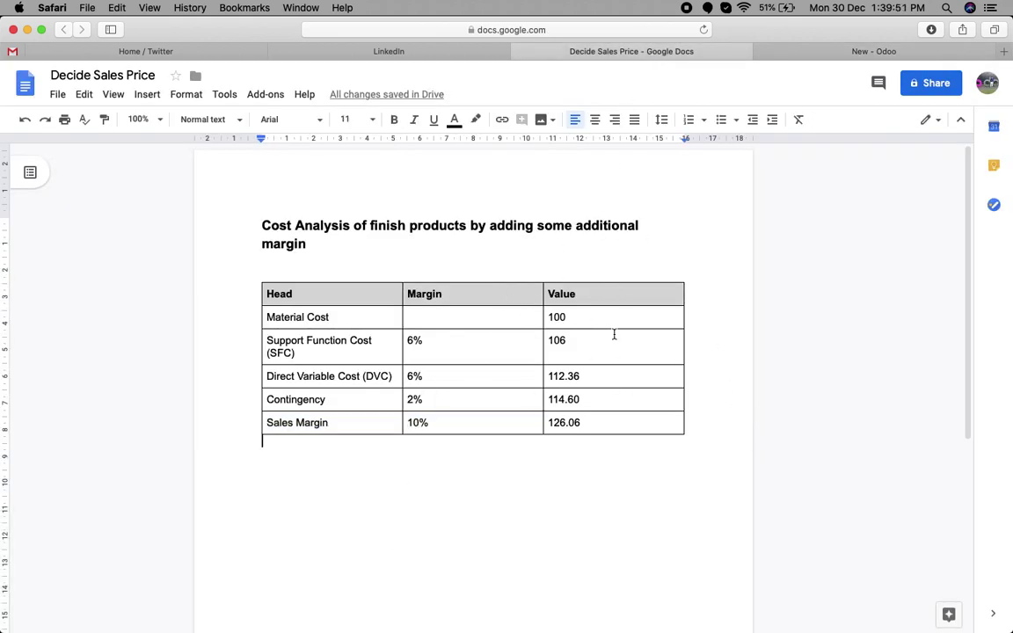